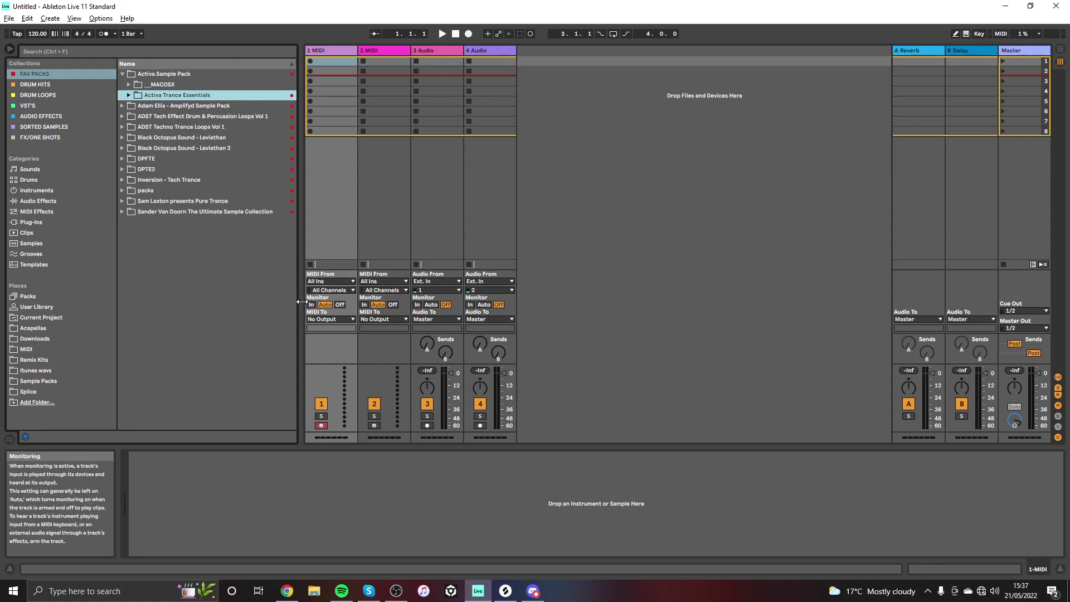
Set the project tempo to 140 BPM.
left_click_drag(301, 301, 307, 300)
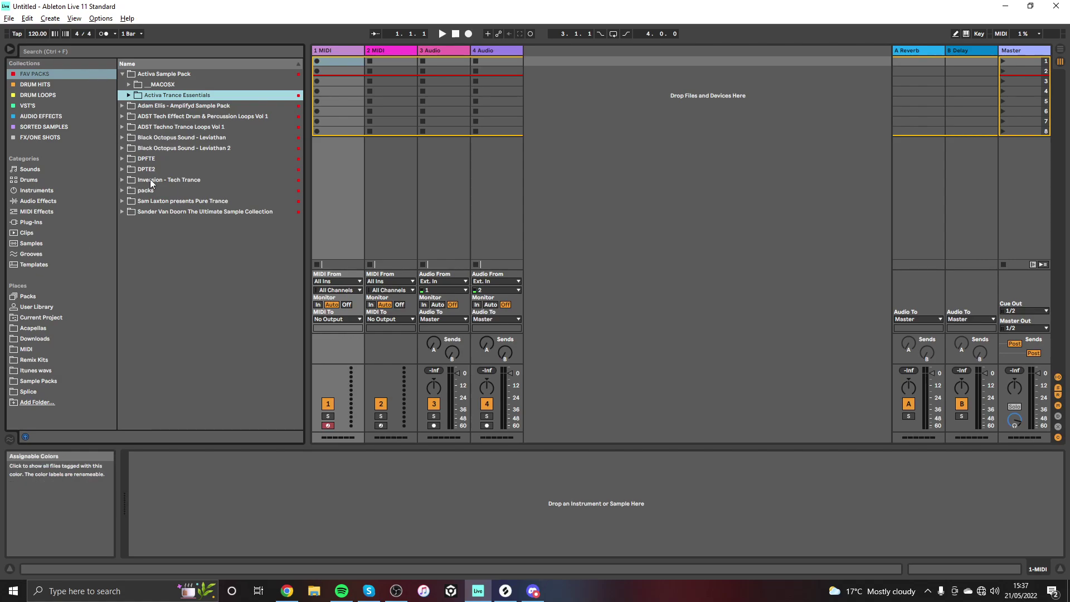
left_click_drag(306, 193, 310, 194)
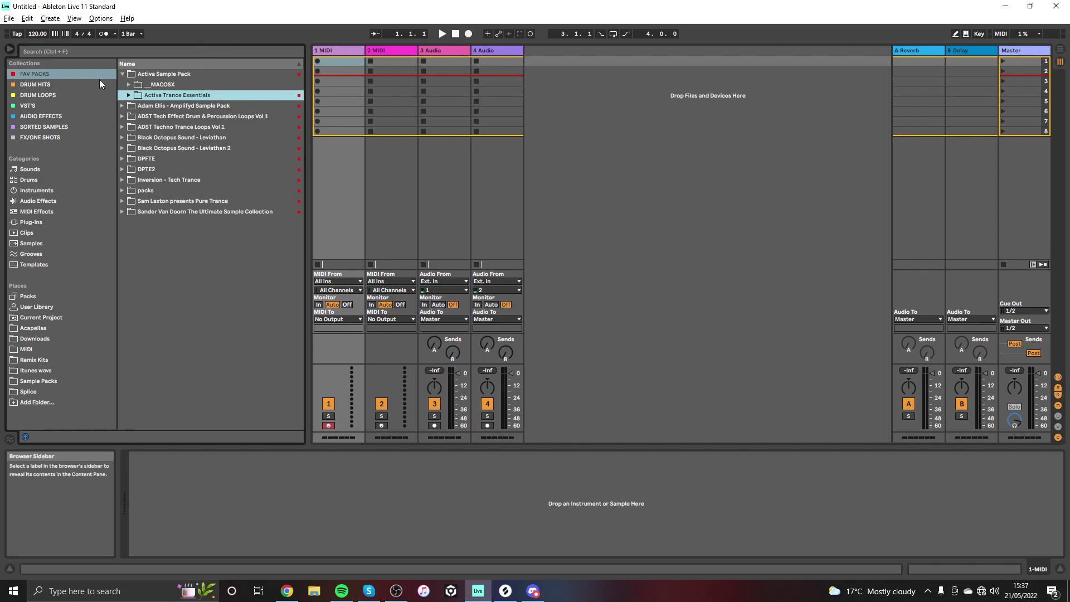
left_click_drag(38, 35, 38, 32)
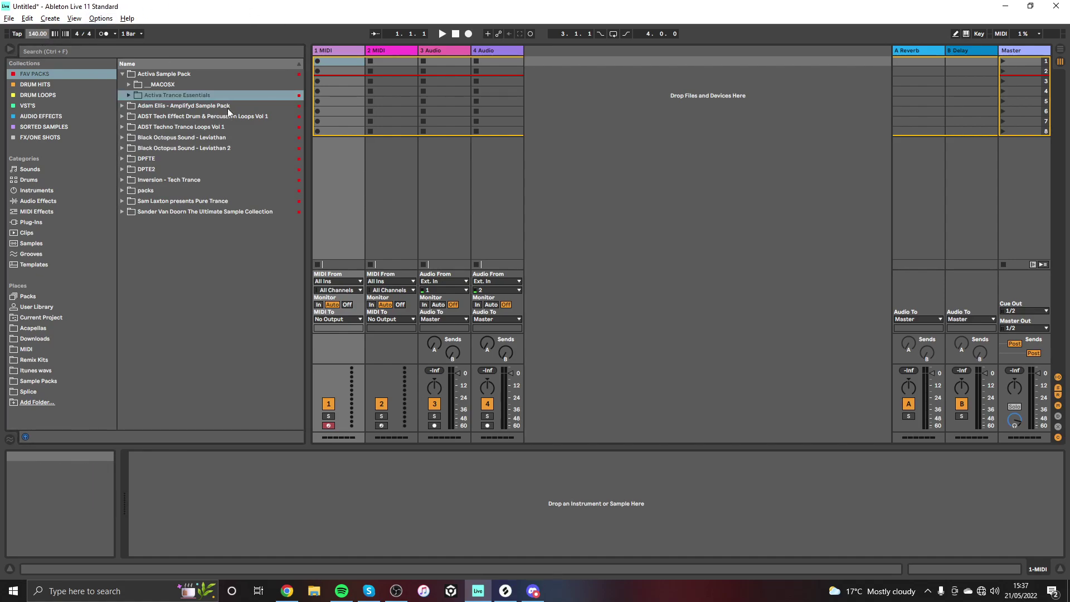
left_click_drag(305, 277, 307, 271)
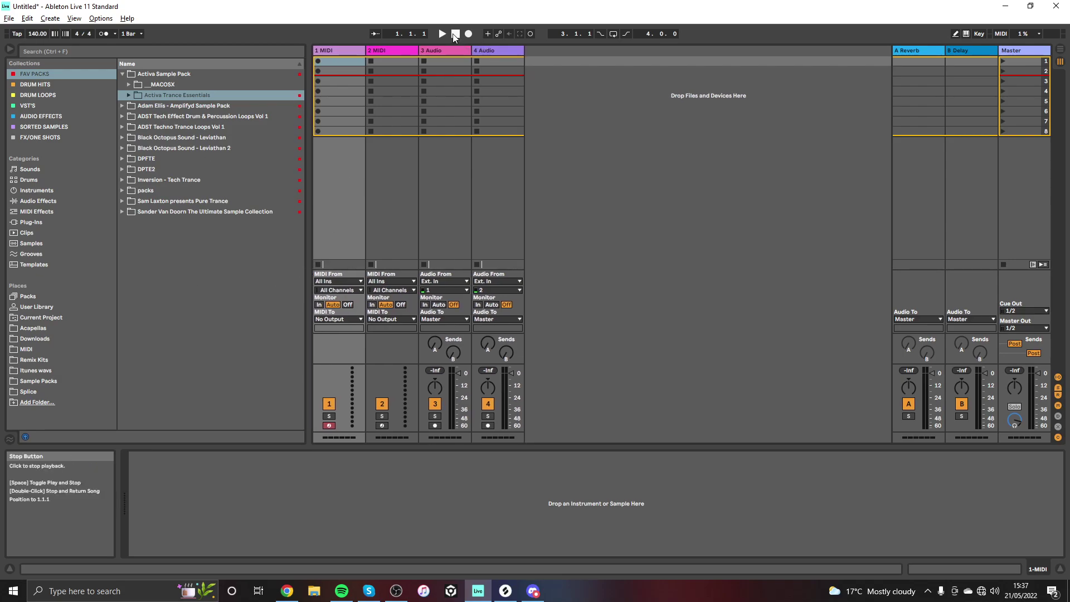
left_click(339, 51)
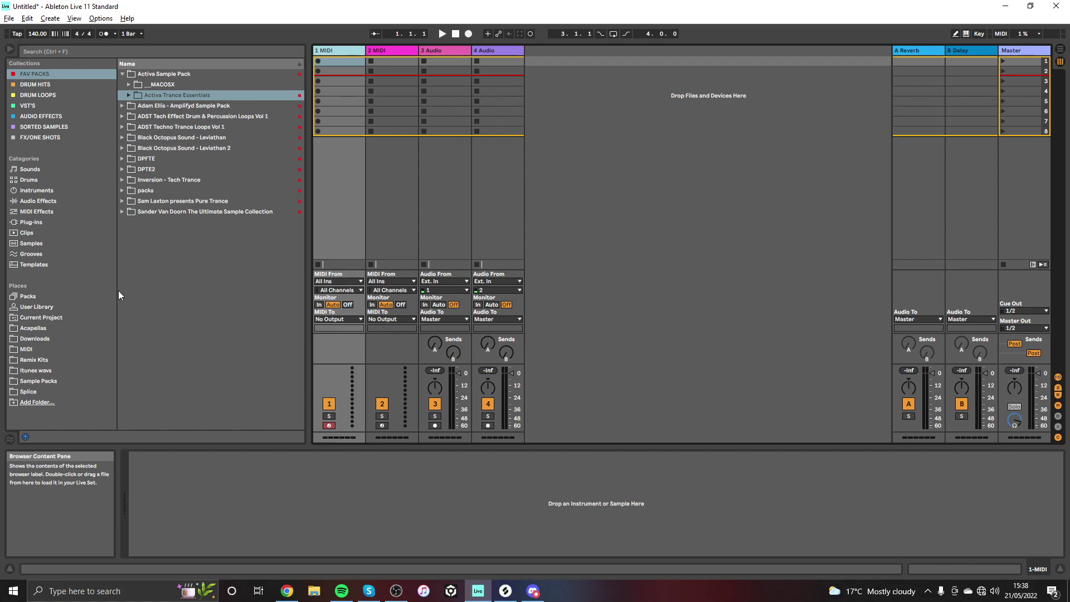
left_click_drag(119, 293, 121, 293)
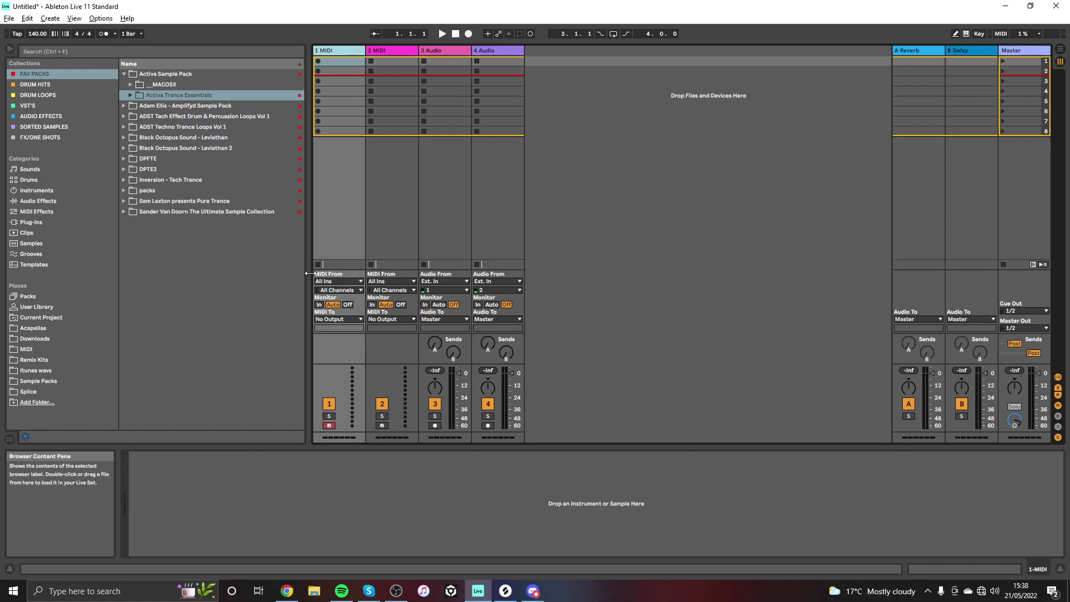
left_click_drag(309, 268, 306, 267)
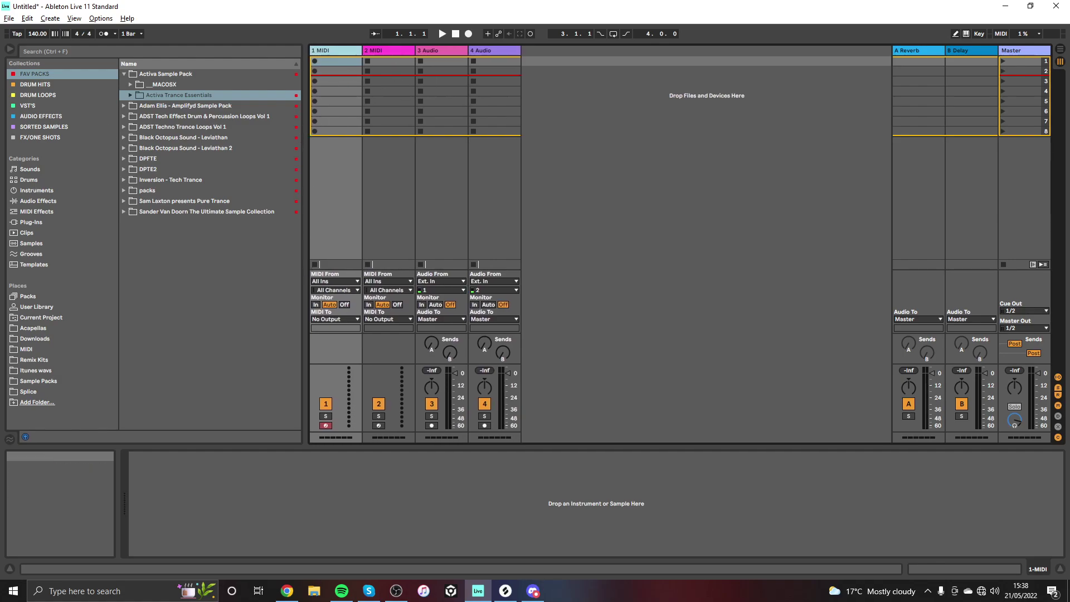
Hide the browser and select the 2 MIDI, 3 Audio and 4 Audio tracks one after another.
left_click(10, 51)
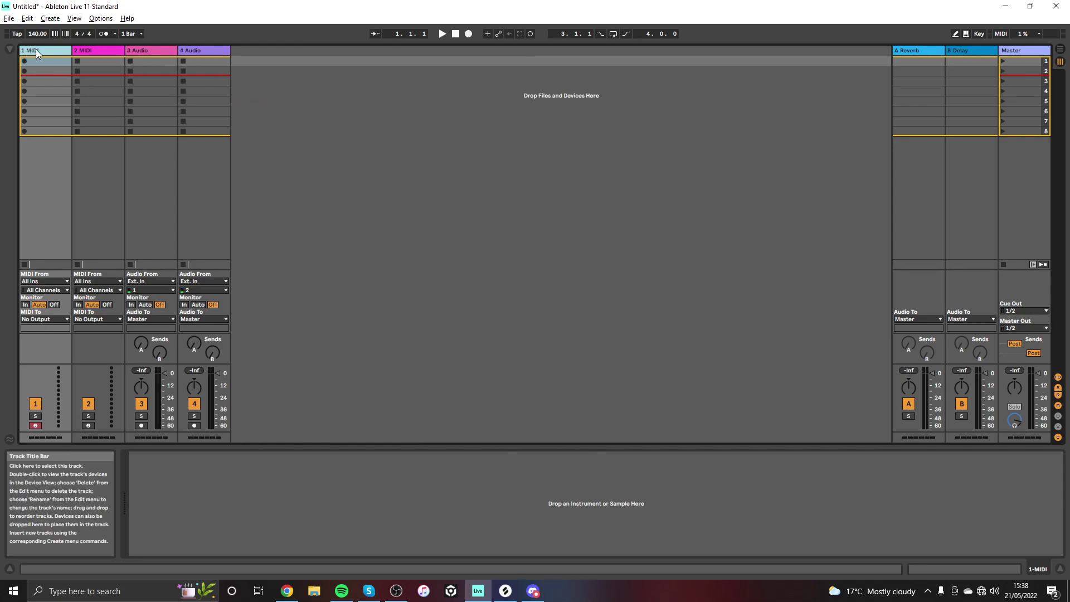
left_click(92, 50)
left_click(148, 49)
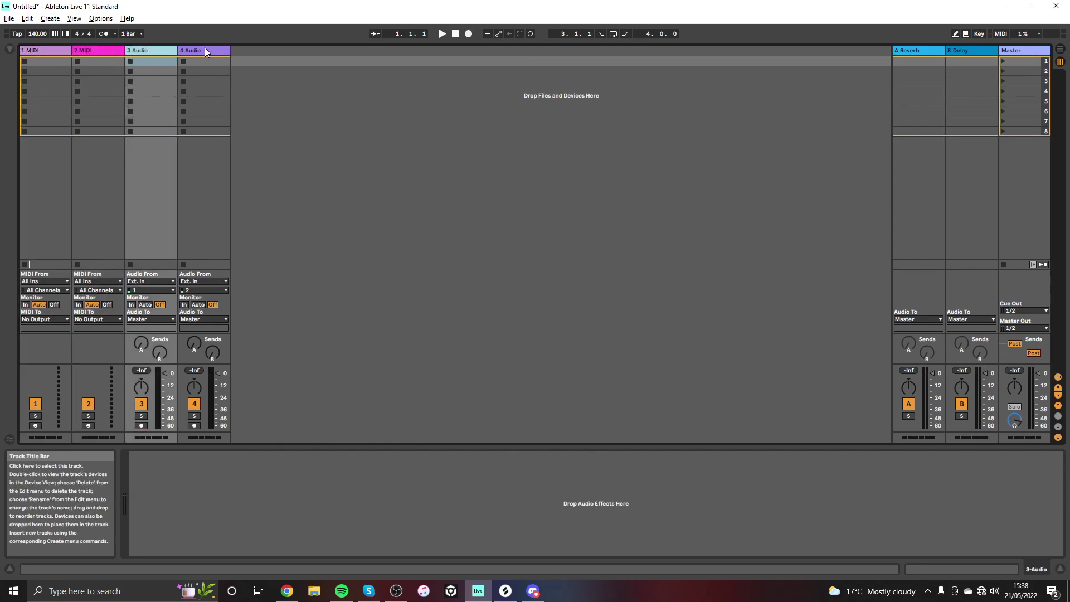
left_click(199, 49)
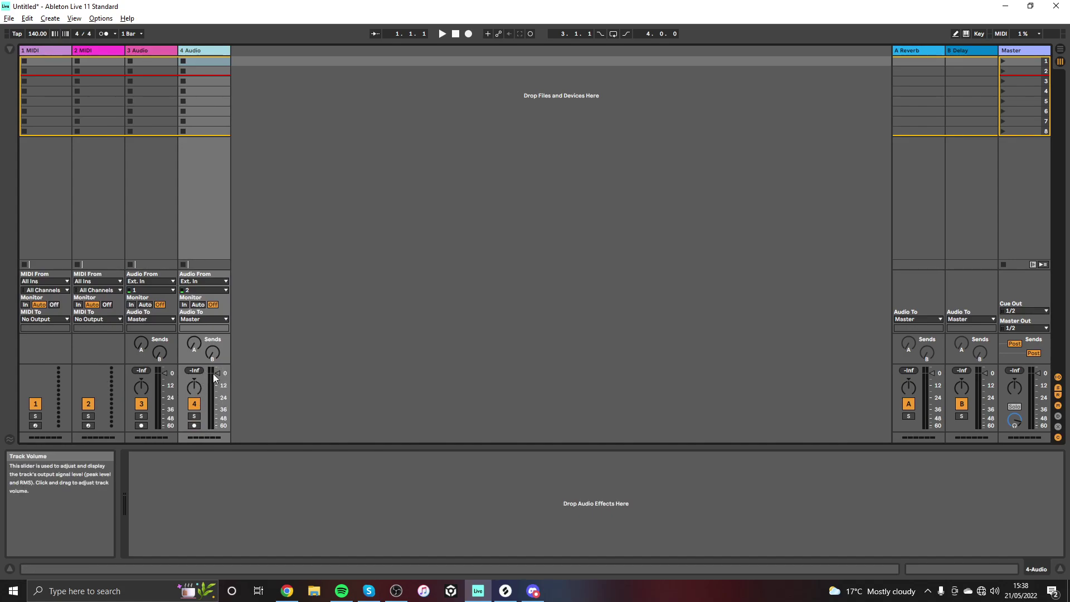
Toggle the activator, solo and record-arm switches of the 4 Audio track on and off, and show the browser again.
left_click(194, 404)
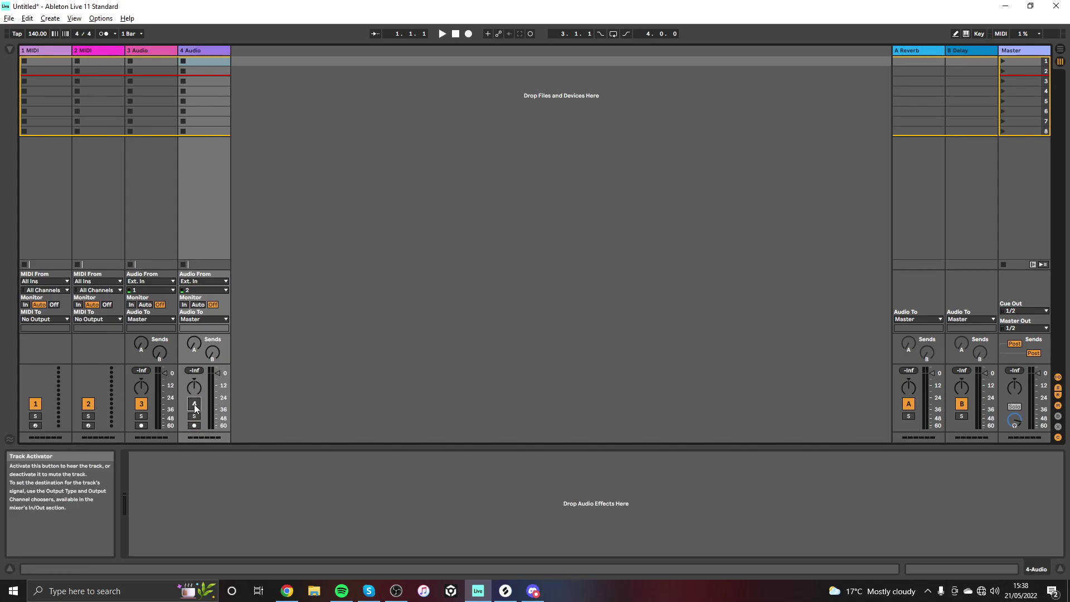
left_click(195, 406)
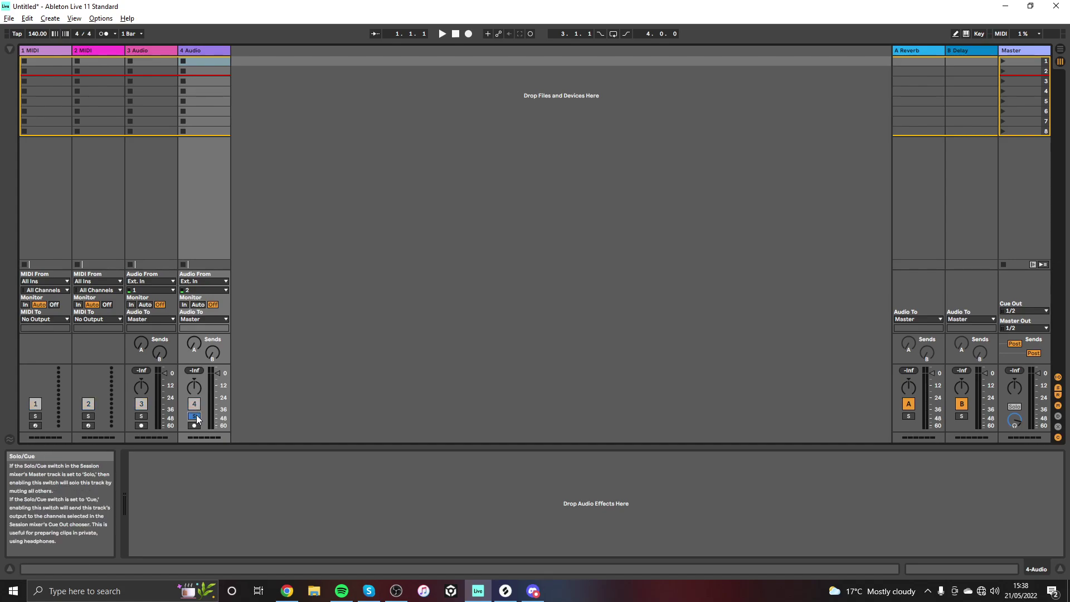
left_click(194, 426)
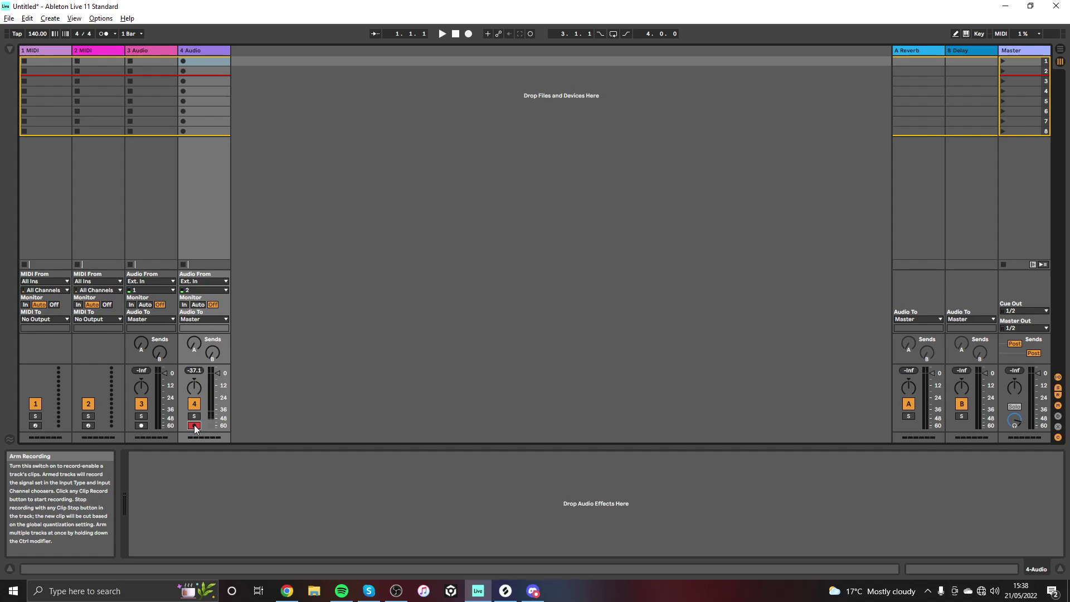
left_click(194, 425)
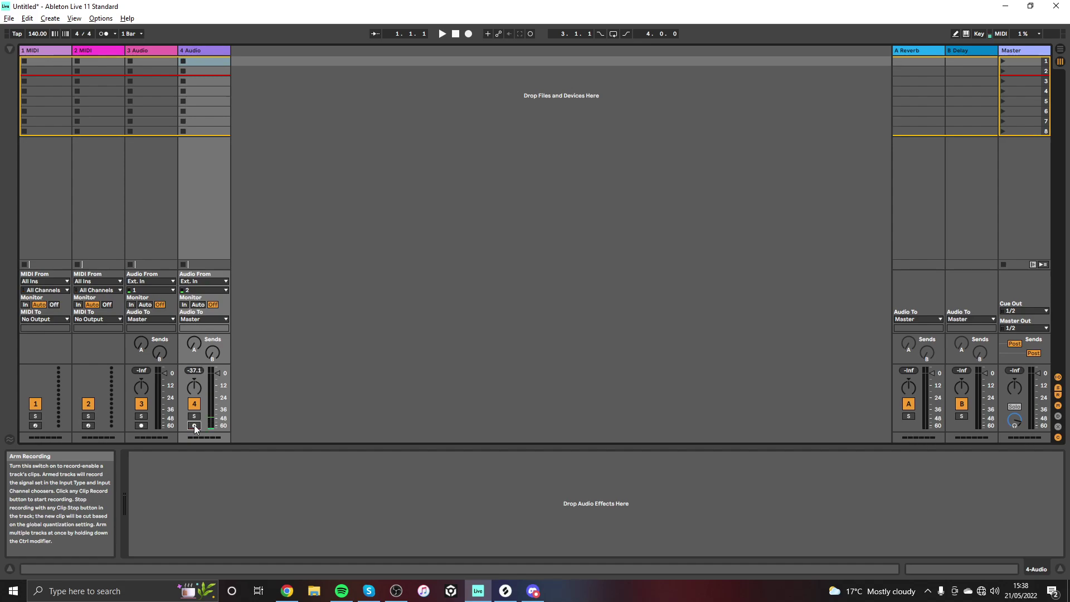
left_click(9, 49)
Create an empty MIDI clip in the first slot of the 1 MIDI track and enlarge its note editor.
left_click(339, 51)
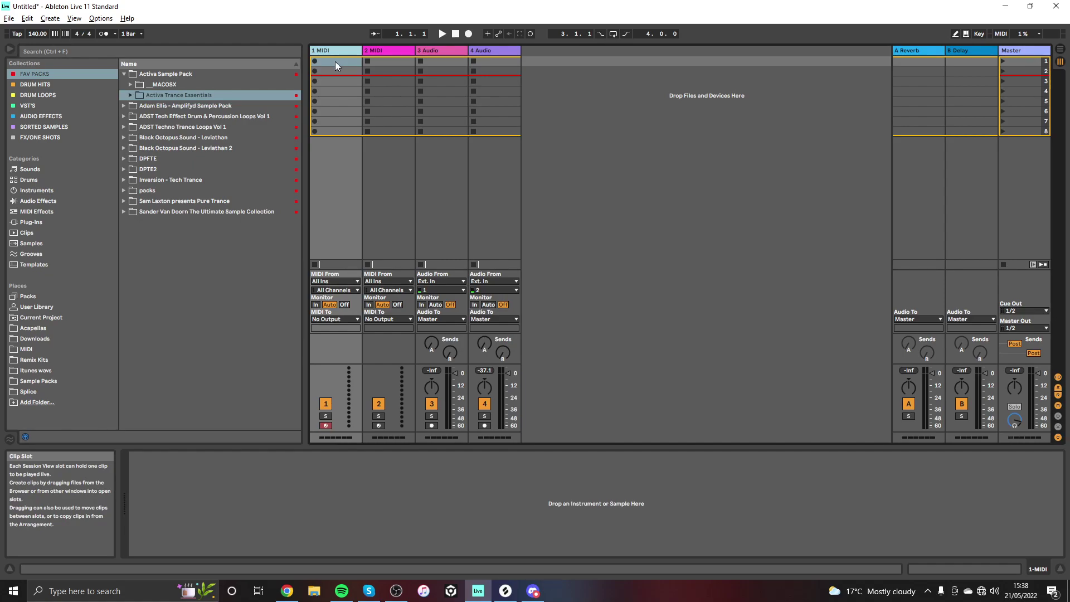
double_click(336, 63)
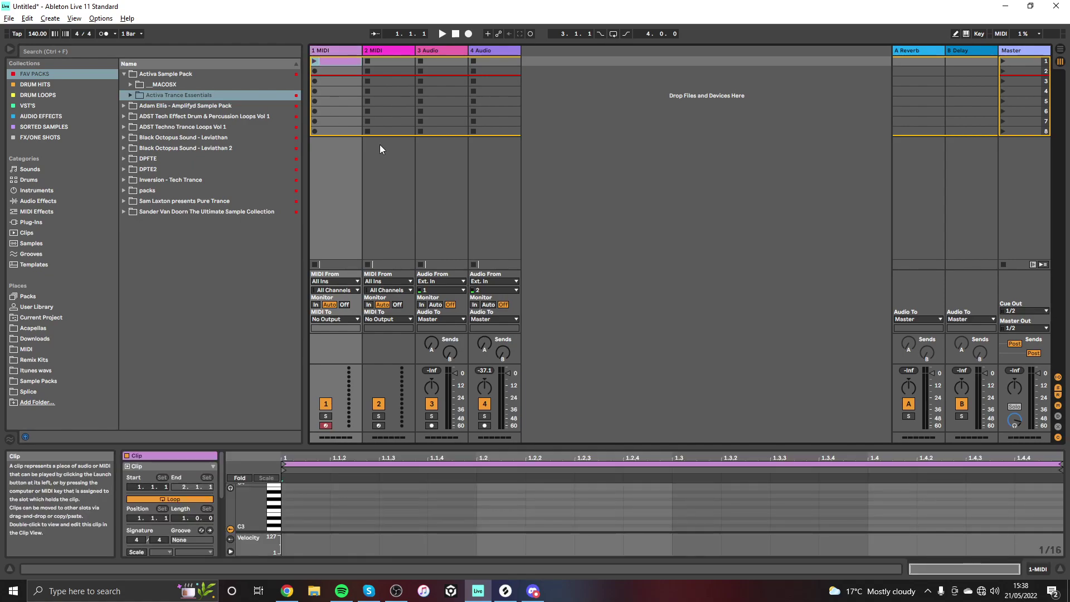
left_click_drag(438, 448, 437, 342)
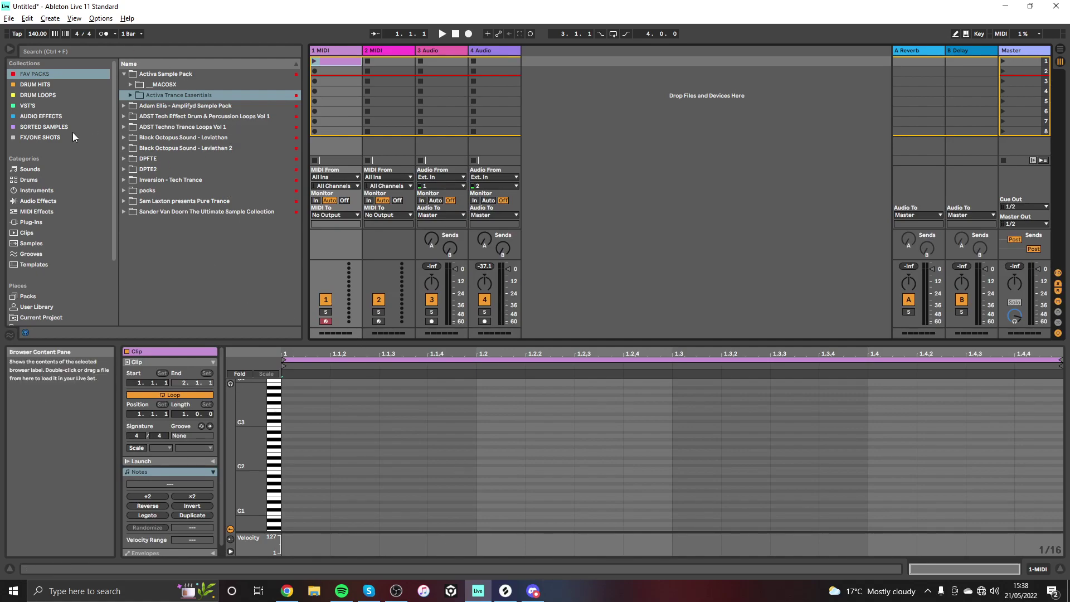
Load the Simpler instrument onto the 1 MIDI track.
left_click(38, 191)
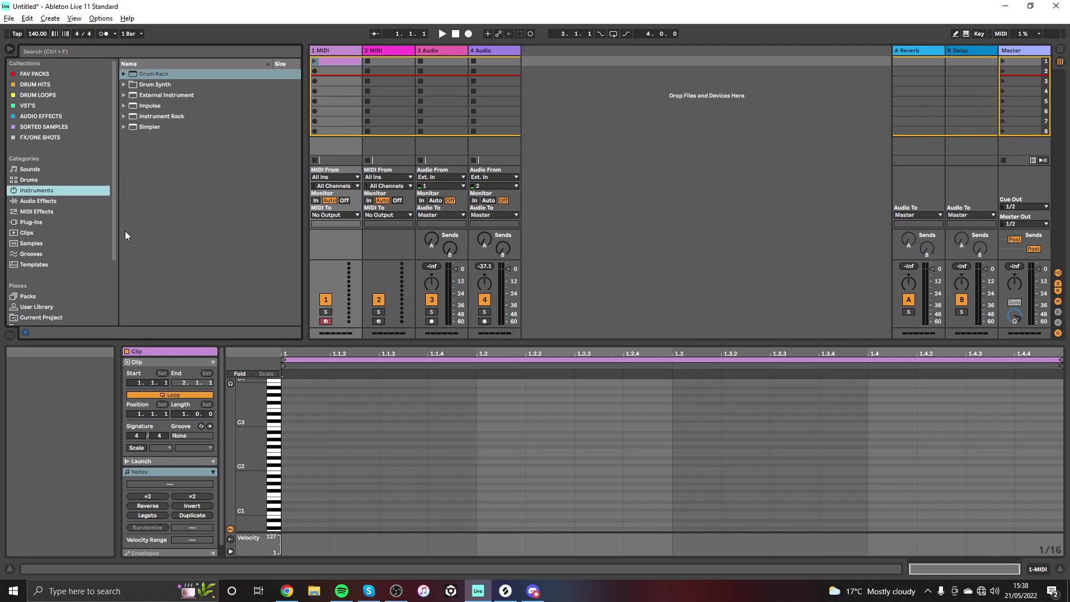
left_click_drag(133, 126, 161, 179)
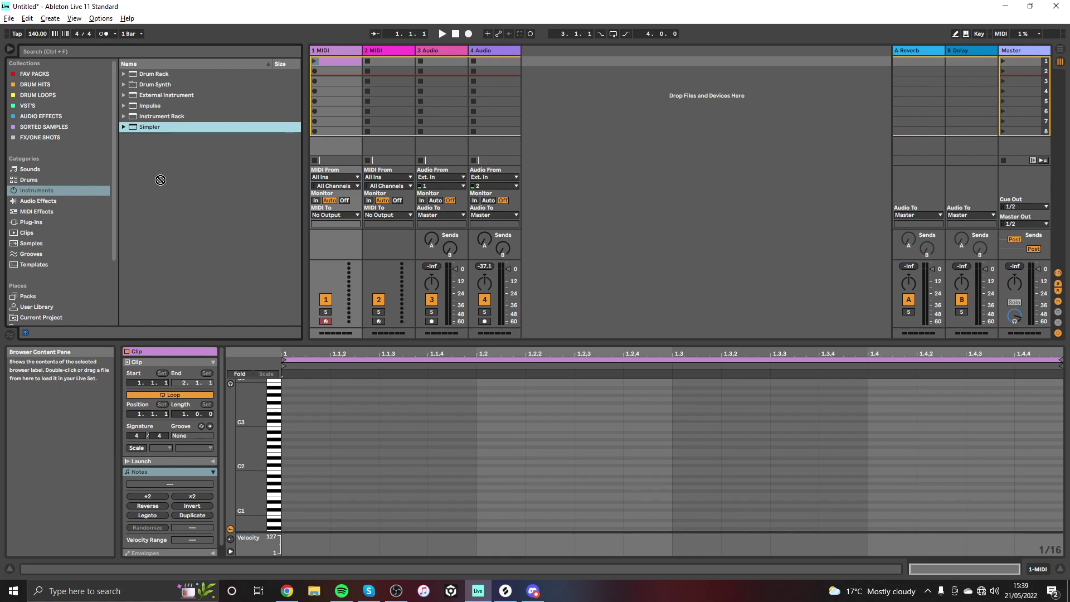
left_click_drag(160, 179, 132, 127)
left_click(344, 49)
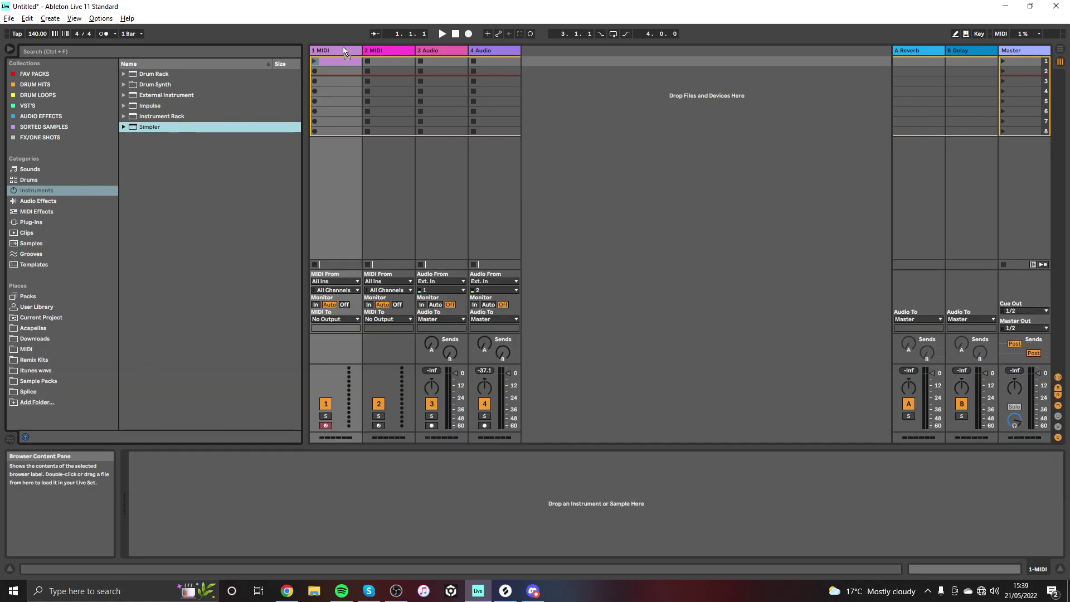
left_click_drag(336, 51, 337, 52)
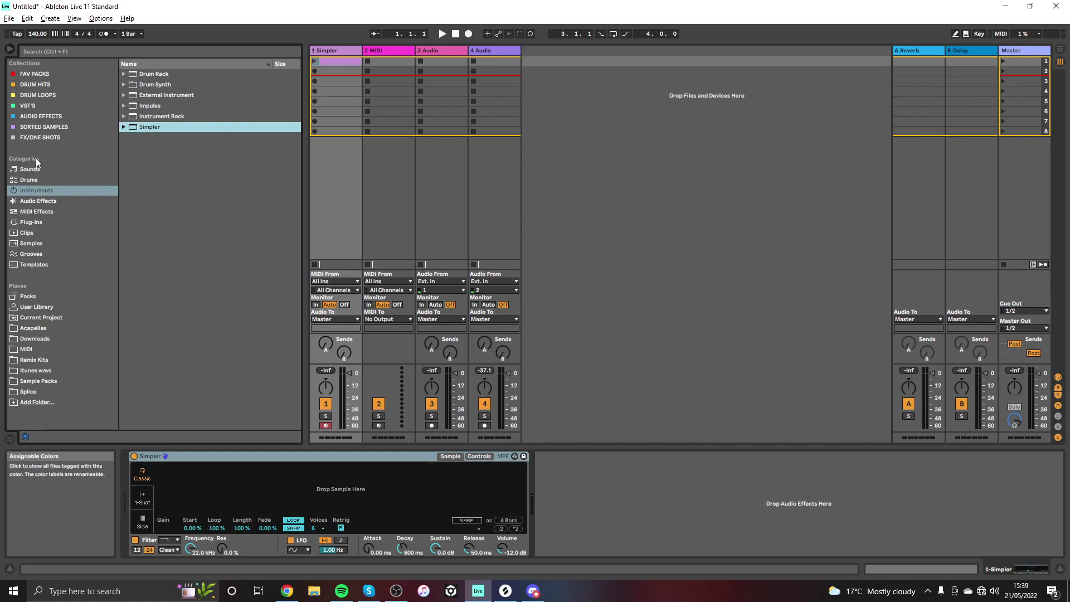
Expand the Metta & Glyde Trance Foundations Signature Kicks folder in Sample Packs and widen the browser.
left_click(56, 382)
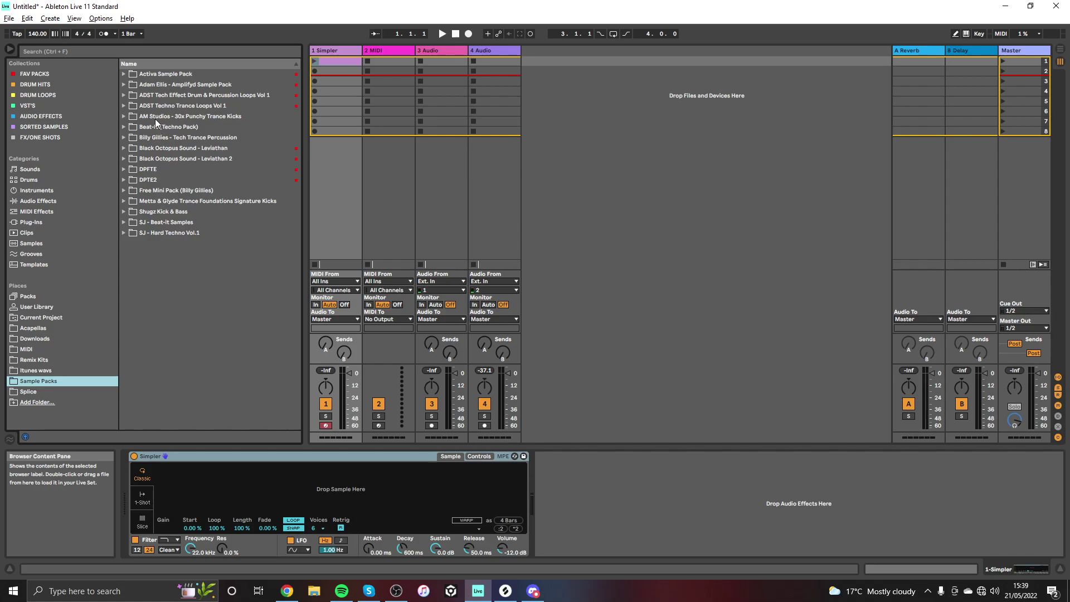
left_click(123, 201)
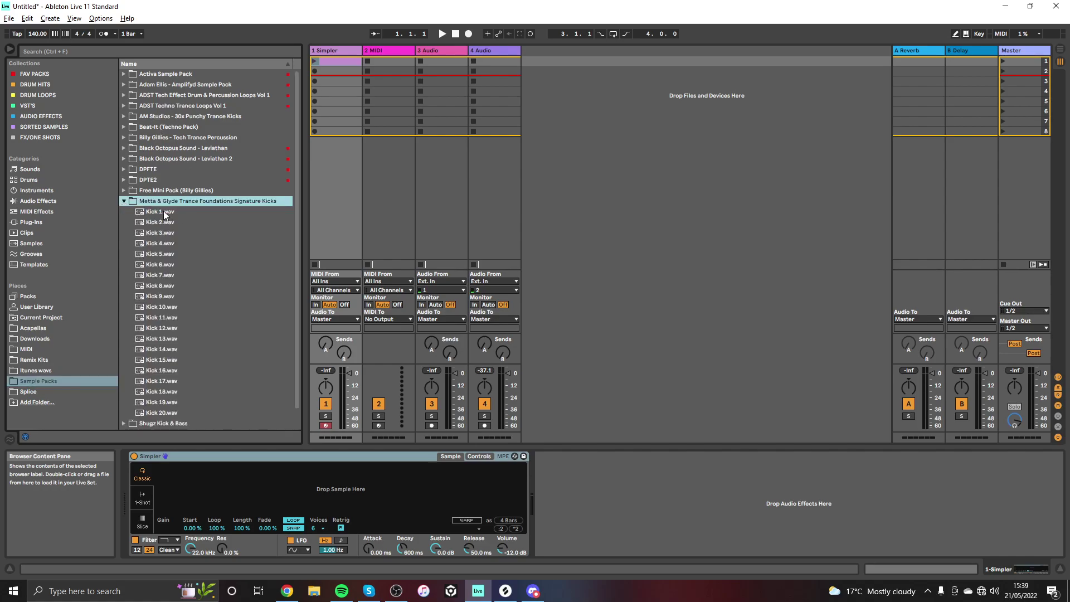
left_click_drag(306, 248, 328, 248)
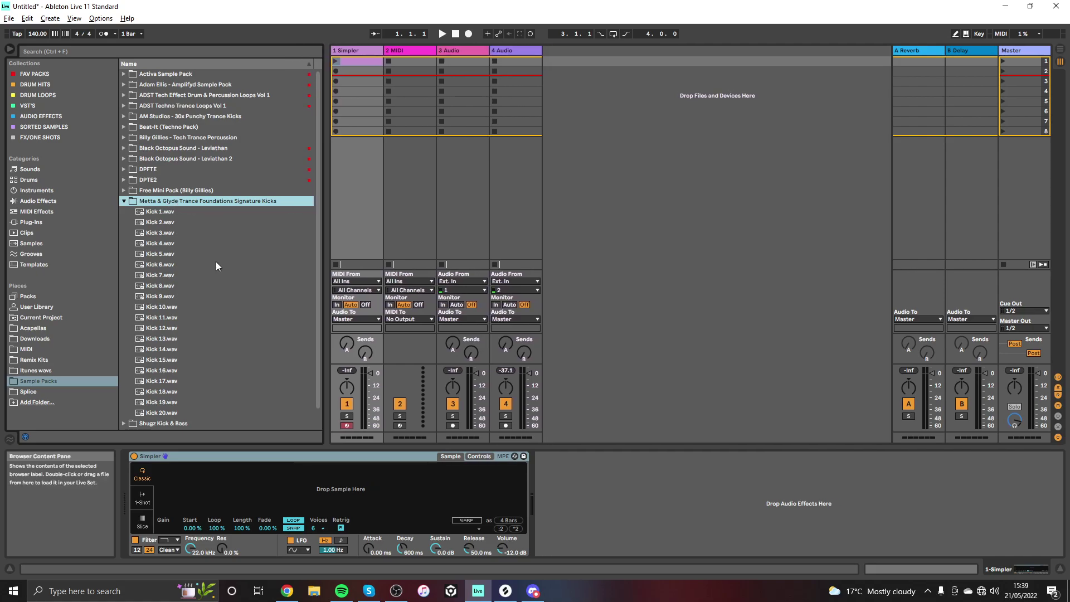
Audition the kick samples in the expanded folder, going back and forth between Kick 1.wav and Kick 9.wav.
left_click(162, 212)
key("Down")
key("Down")
key("Down")
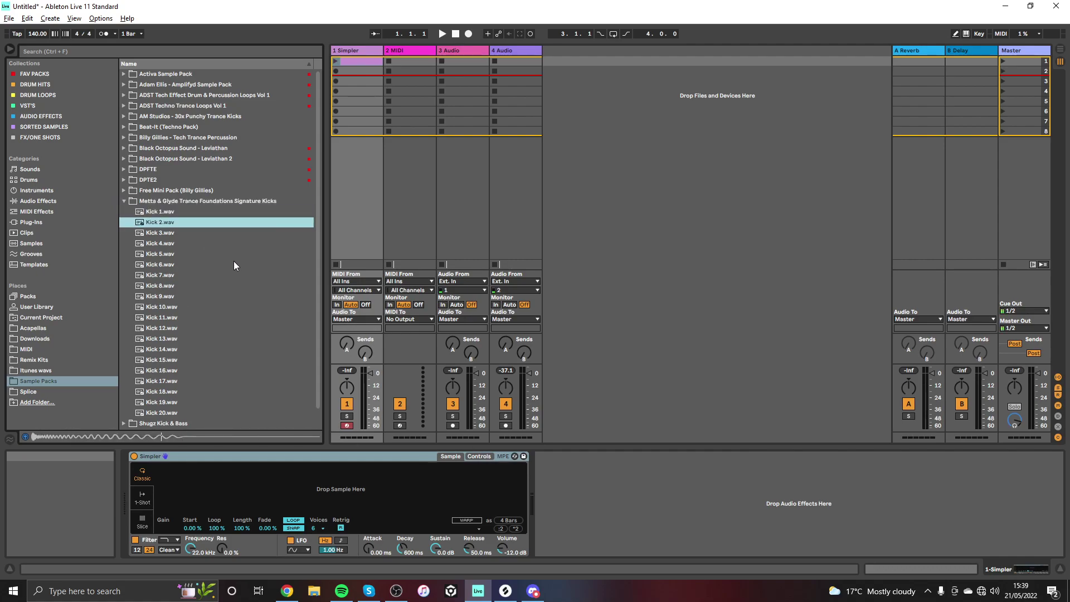
key("Down")
key("Down")
key("Down")
key("Down")
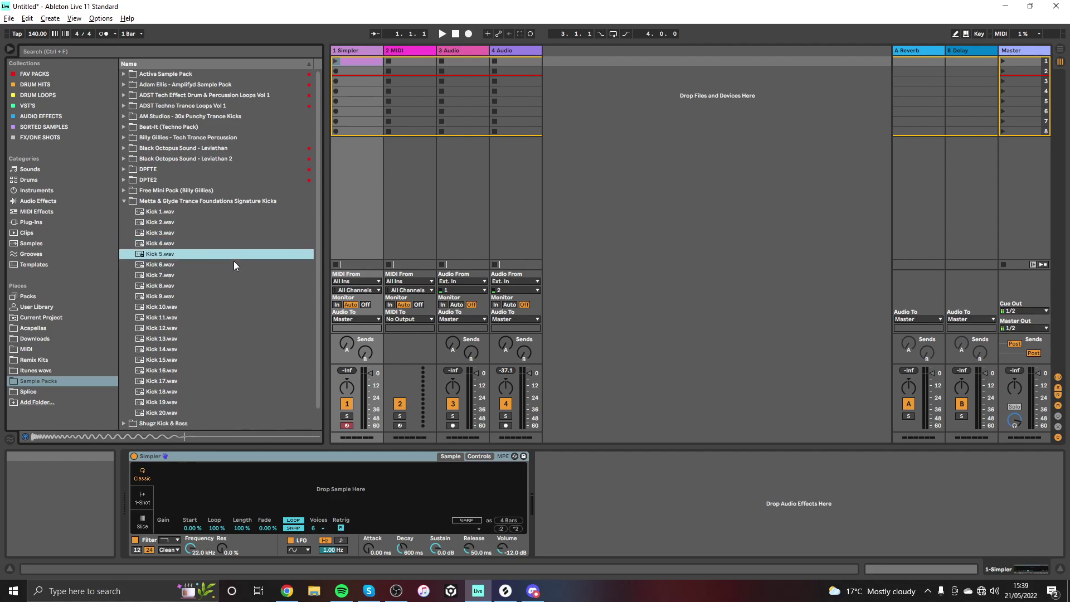
key("Down")
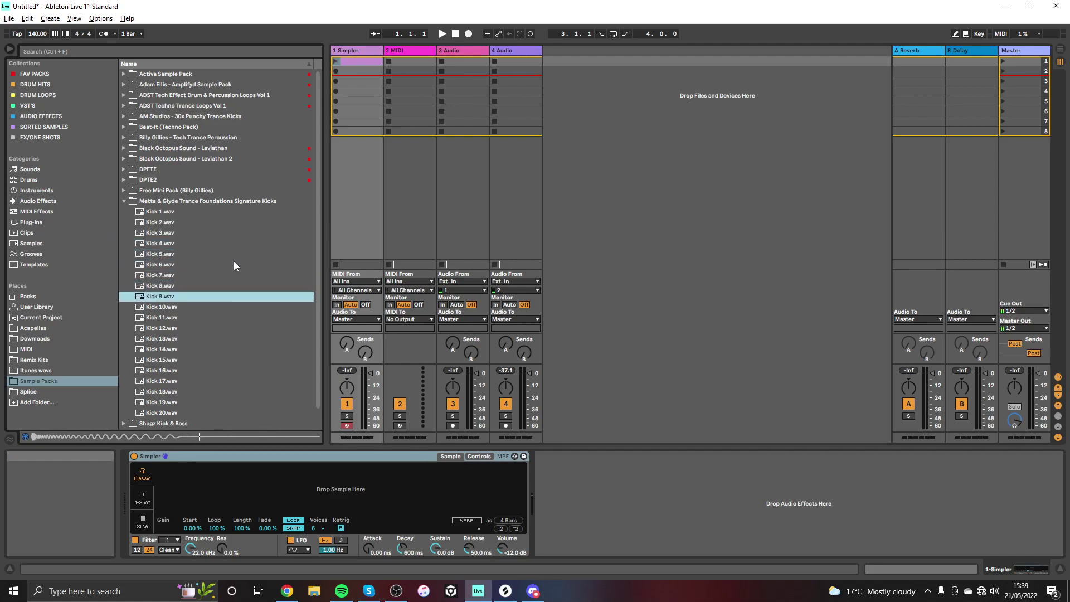
key("Down")
key("Up")
key("Up")
key("Up")
key("Up")
key("Up")
key("Up")
key("Up")
key("Up")
key("Up")
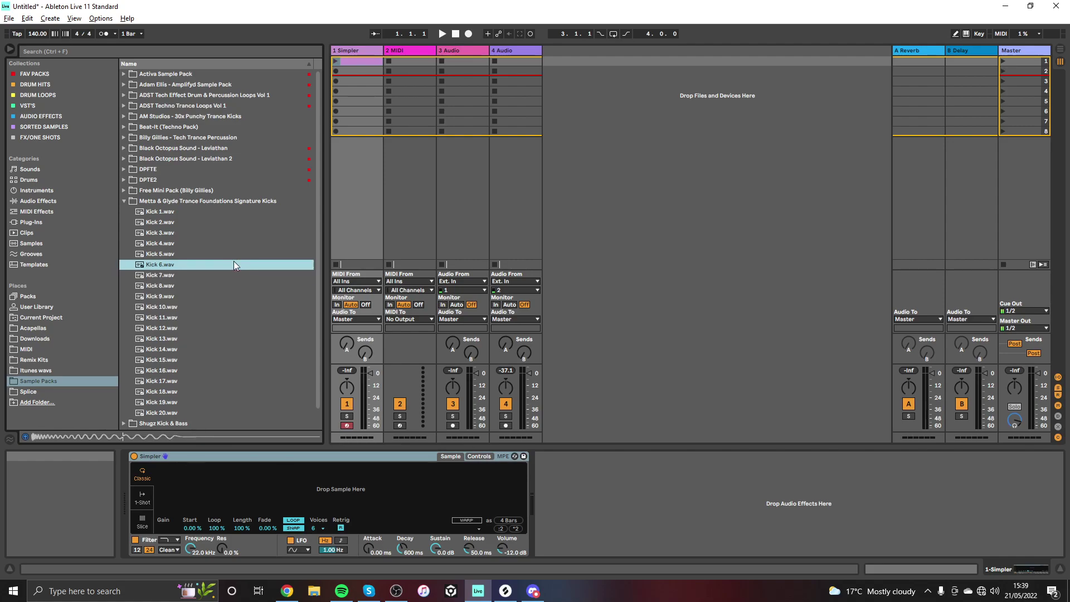
key("Down")
key("Down")
key("Down")
key("Up")
key("Up")
key("Up")
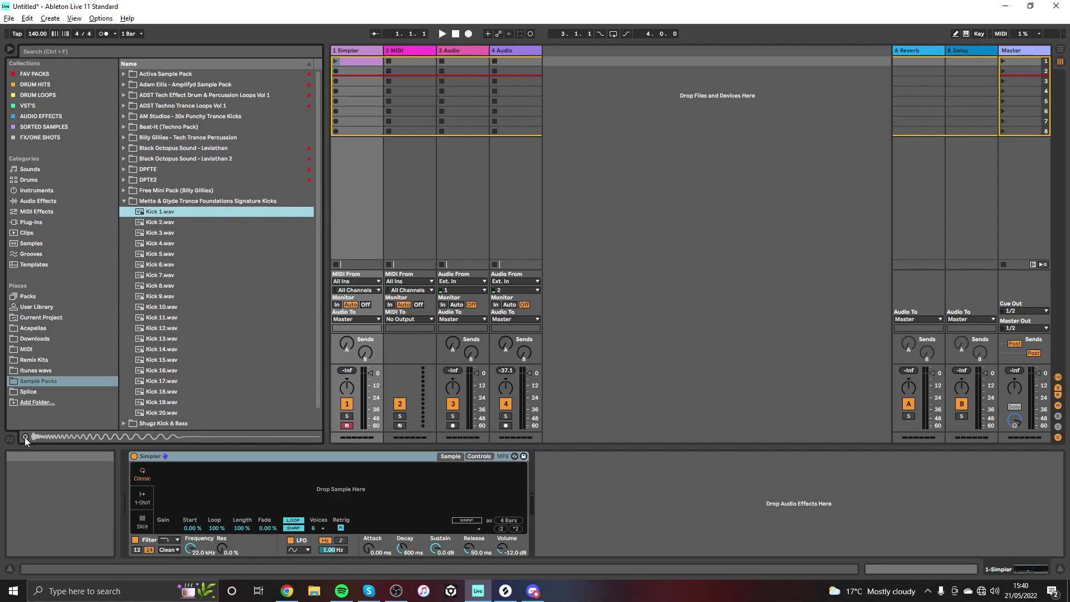
Step through the kick samples with the browser's sample preview switched off, and switch the preview back on.
key("Down")
key("Down")
key("Down")
key("Down")
key("Down")
key("Down")
key("Down")
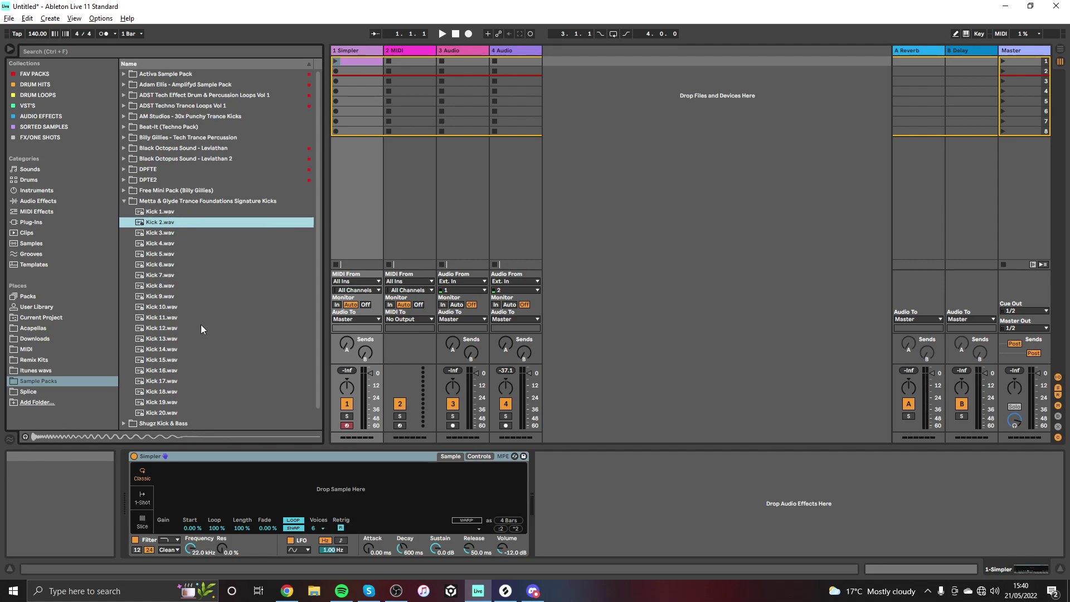
key("Up")
key("Up")
key("Up")
key("Up")
key("Up")
key("Up")
key("Up")
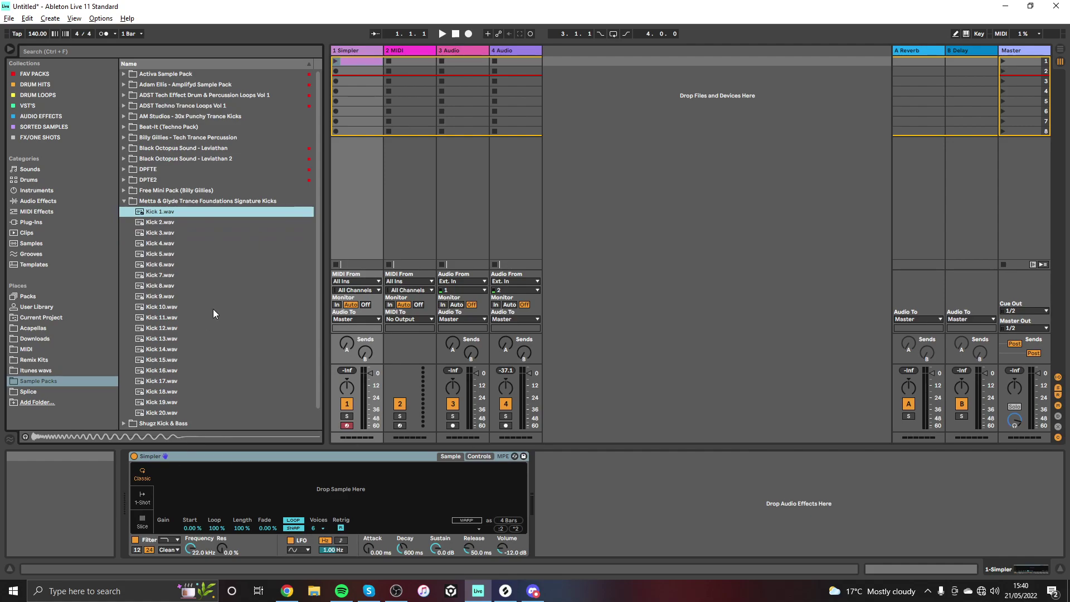
left_click(24, 437)
Preview Kick 3.wav, Kick 4.wav and Kick 5.wav, and load Kick 5.wav into Simpler.
left_click(163, 232)
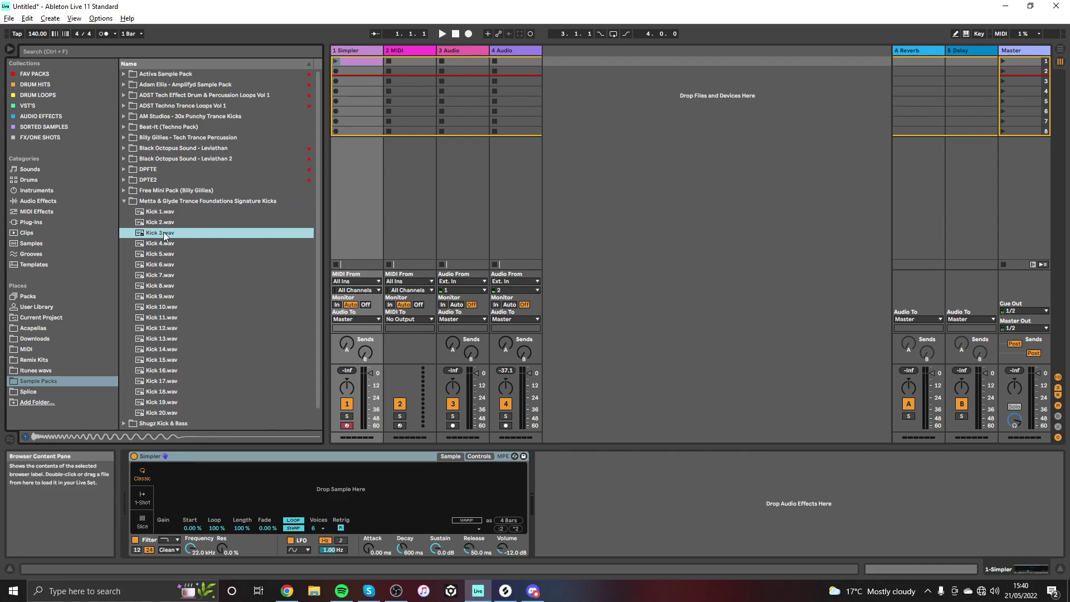
left_click(159, 245)
left_click(159, 255)
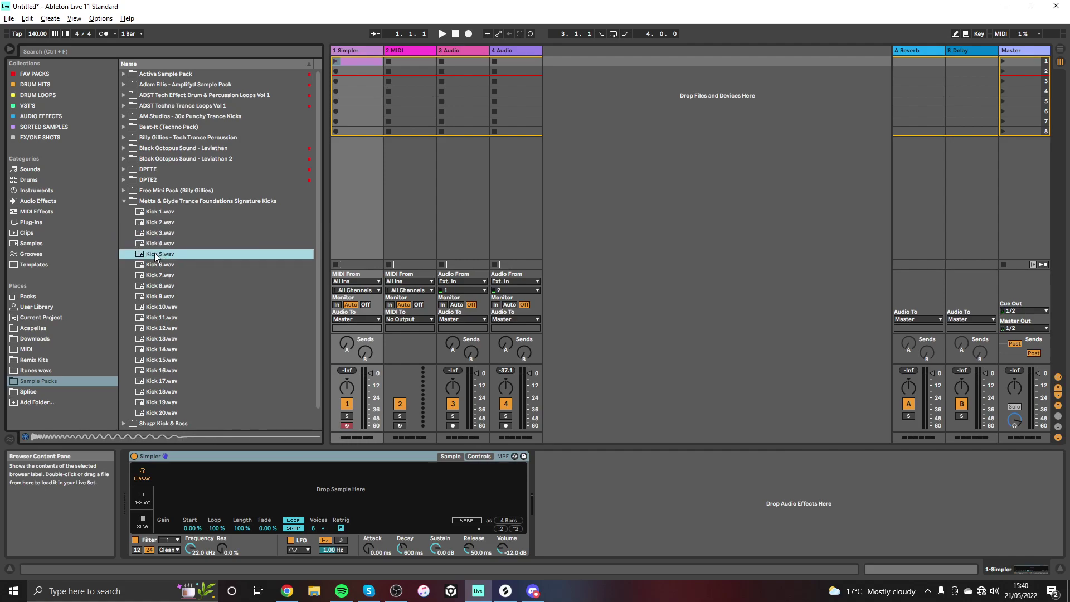
left_click_drag(156, 253, 251, 491)
left_click_drag(274, 486, 275, 487)
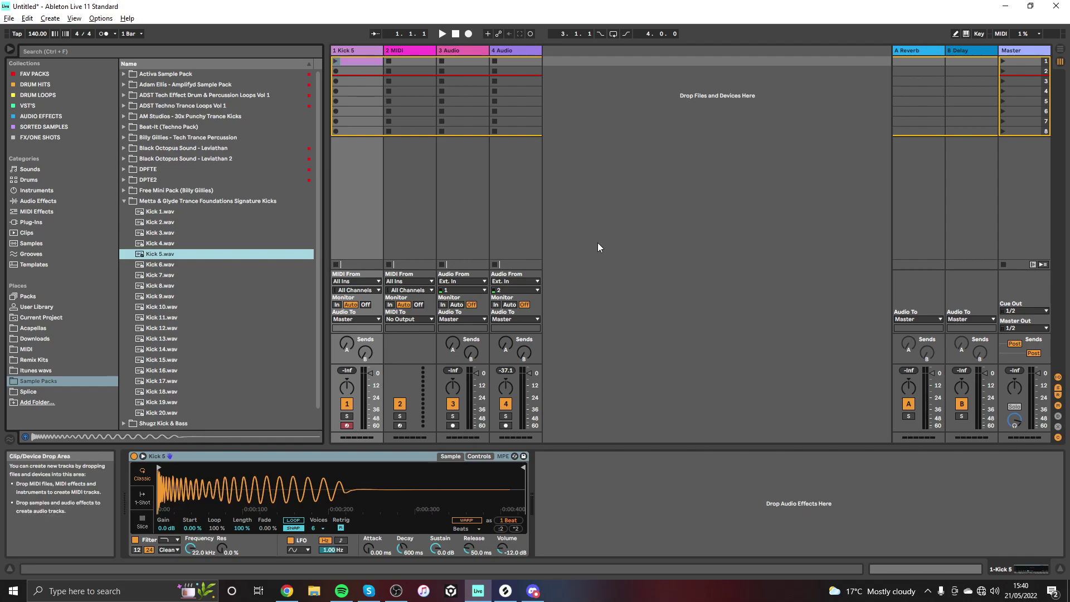
Open the MIDI clip in the Kick 5 track's first slot and switch on note preview in its piano roll.
double_click(354, 62)
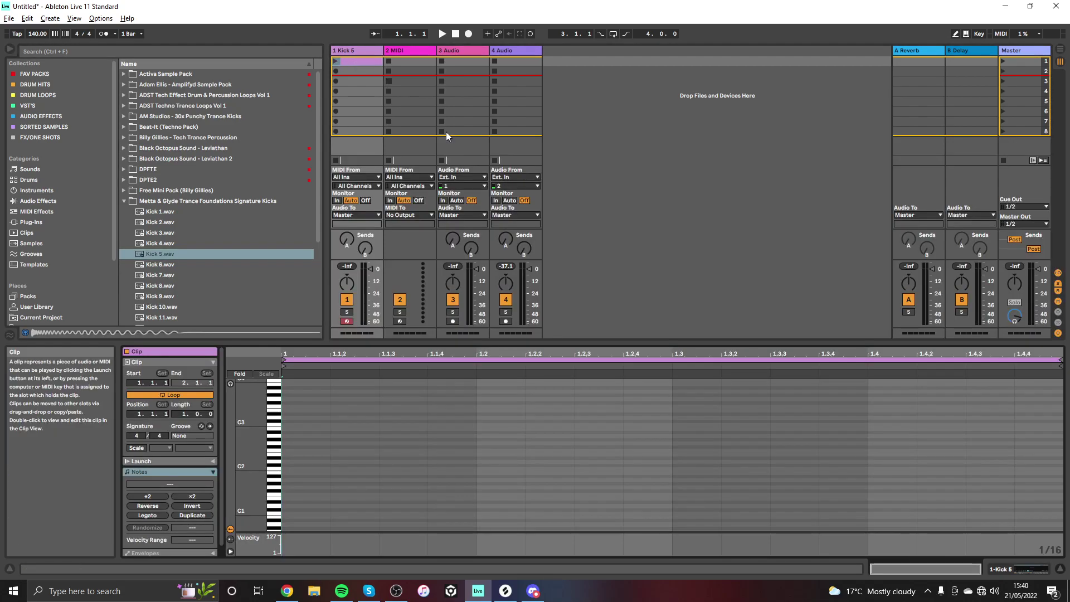
left_click(231, 383)
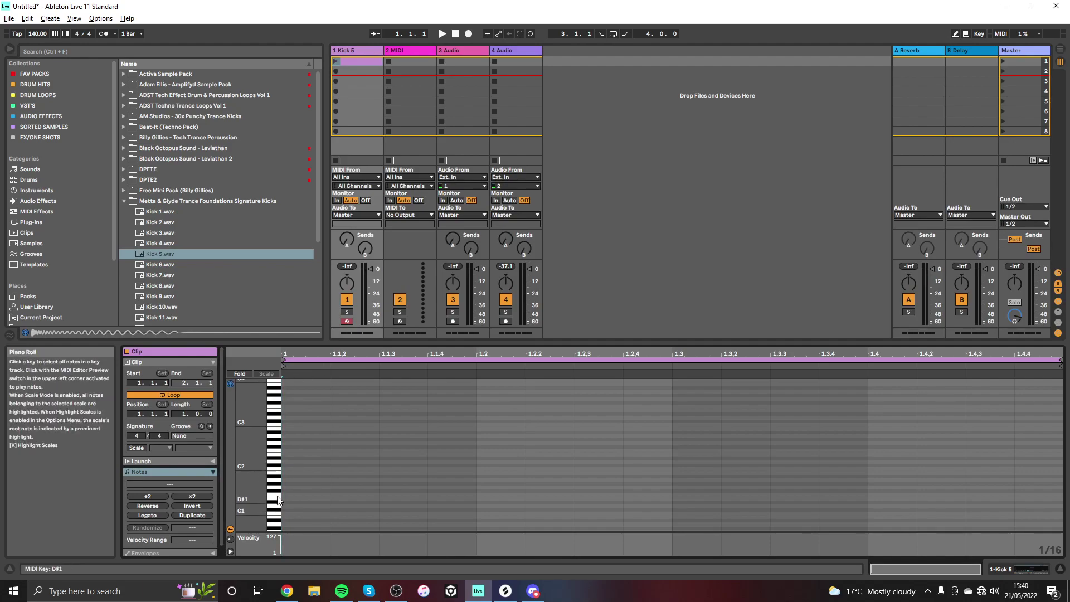
left_click_drag(248, 473, 262, 467)
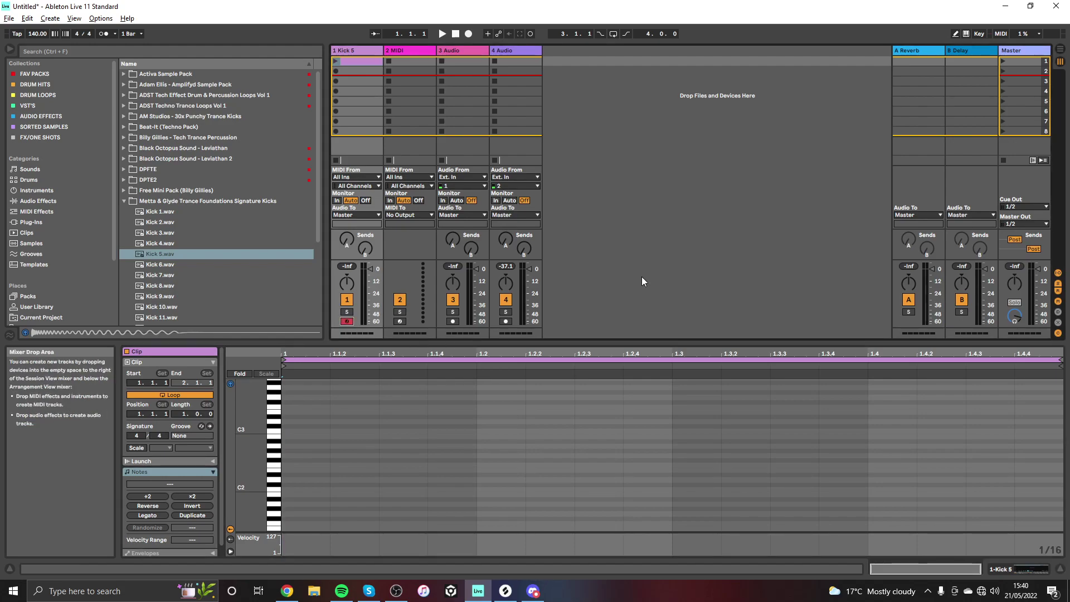
Trigger the loaded kick several times from the computer MIDI keyboard to hear it.
key("a")
key("a")
key("a")
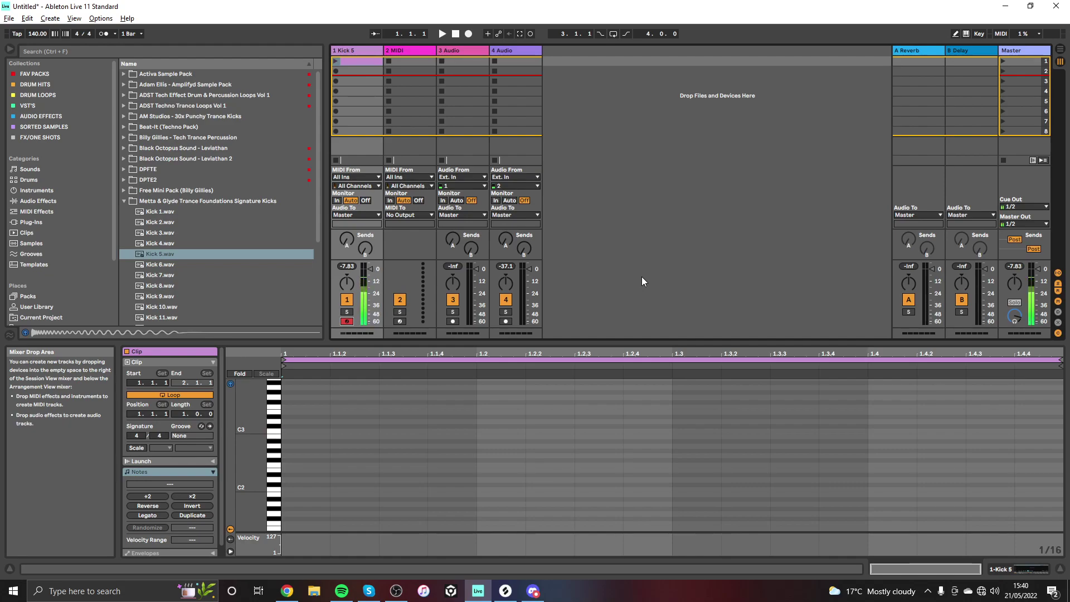
key("a")
key("a")
key("a")
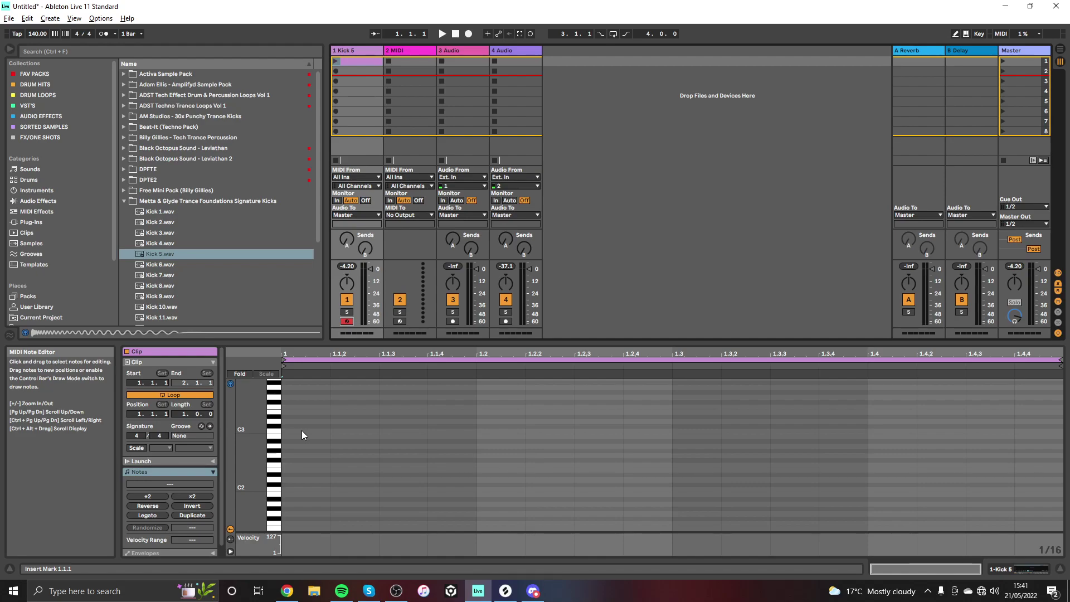
Draw four sixteenth-long C3 notes in the kick clip, on beats 1, 1.2, 1.3 and 1.4.
key("b")
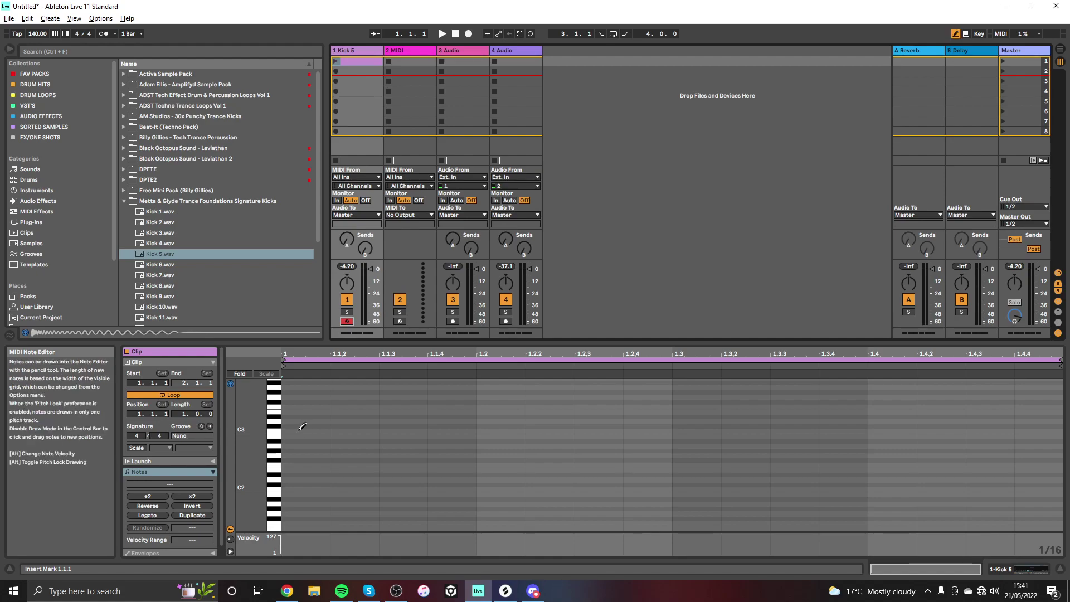
left_click(301, 430)
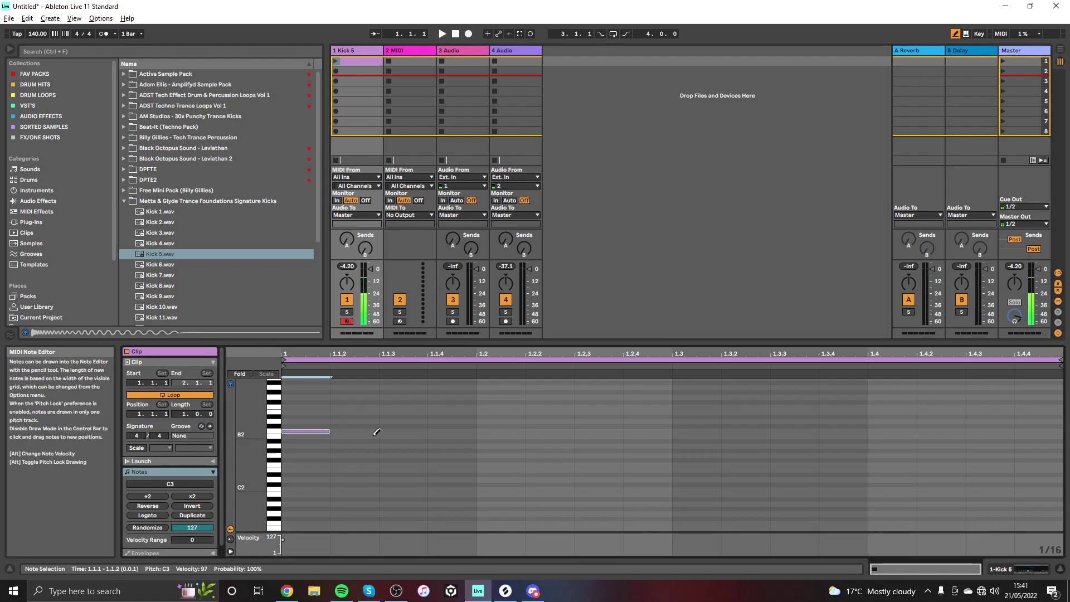
left_click(490, 430)
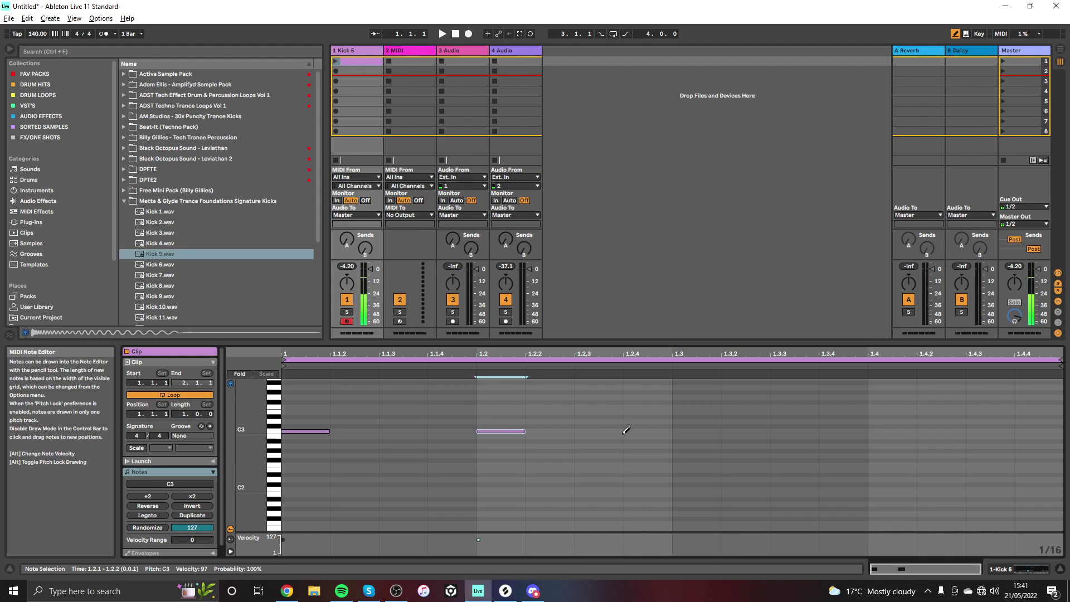
left_click(679, 430)
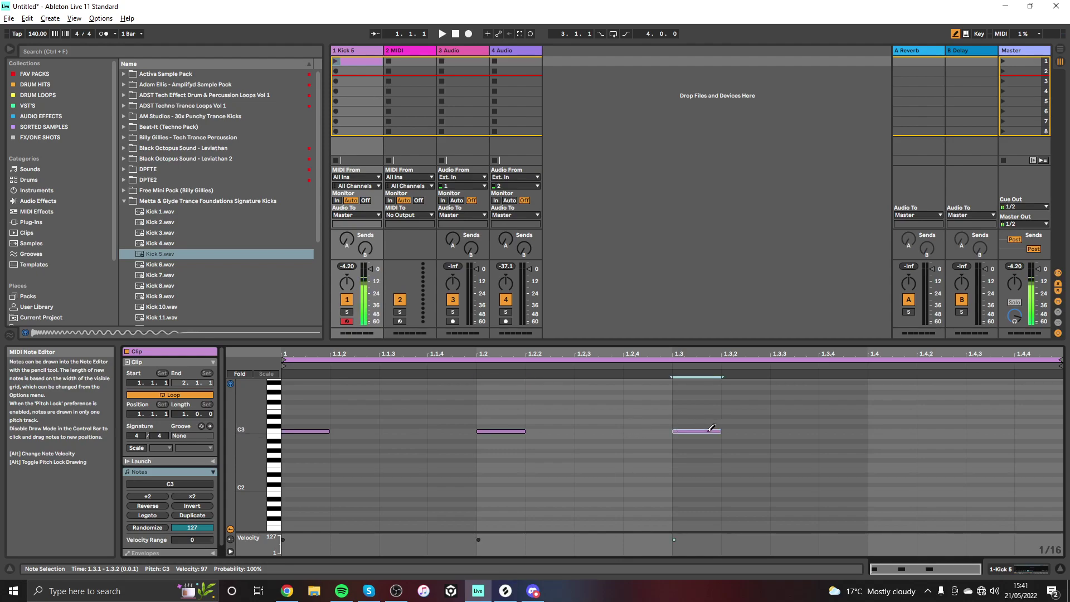
left_click(877, 429)
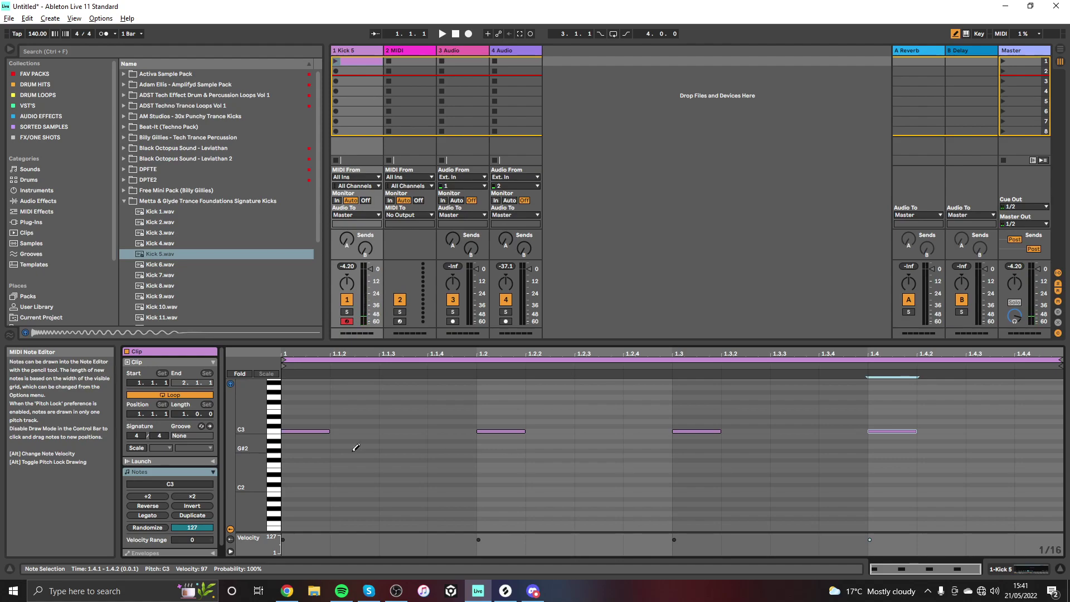
key("b")
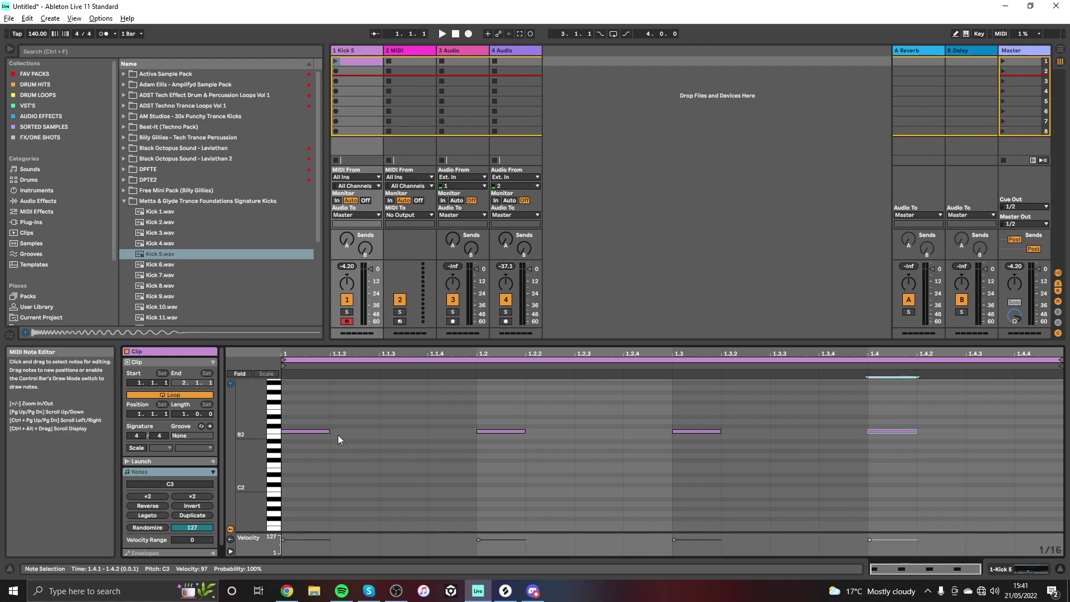
Lengthen all four C3 notes together so each one fills its whole beat.
mouse_move(302, 401)
left_mouse_down()
mouse_move(479, 471)
mouse_move(905, 457)
left_mouse_up()
left_click_drag(328, 432, 476, 432)
left_click(600, 411)
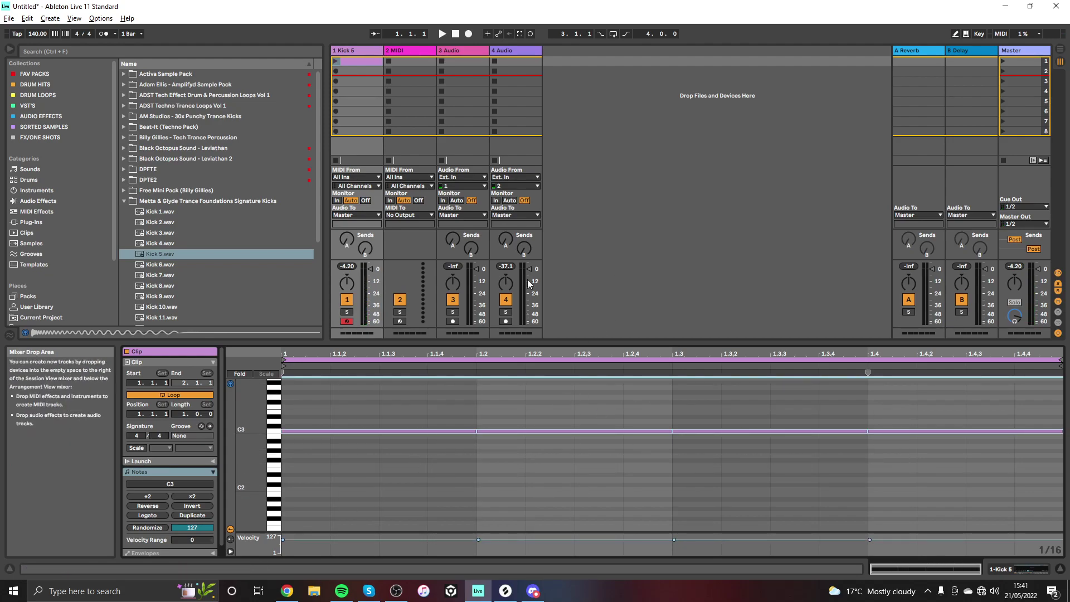
Play the kick clip, stop it on its track, and reset the stopped transport to 1.1.1.
left_click(336, 61)
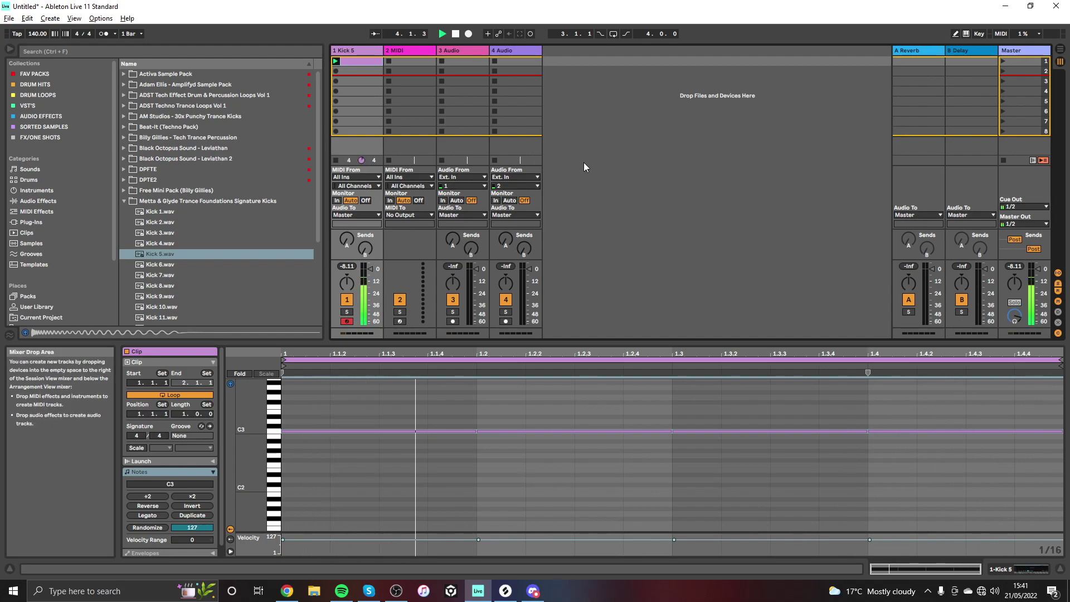
left_click(337, 159)
double_click(455, 34)
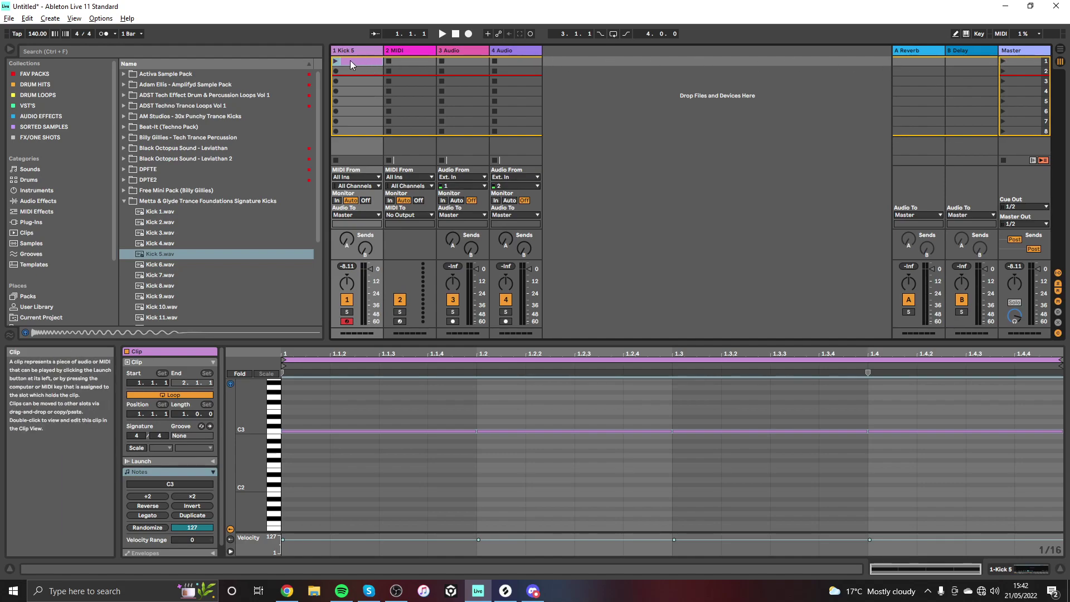
Launch scene 1 twice with a stop in between, and switch to the empty scene 2 before stopping playback.
left_click(1002, 61)
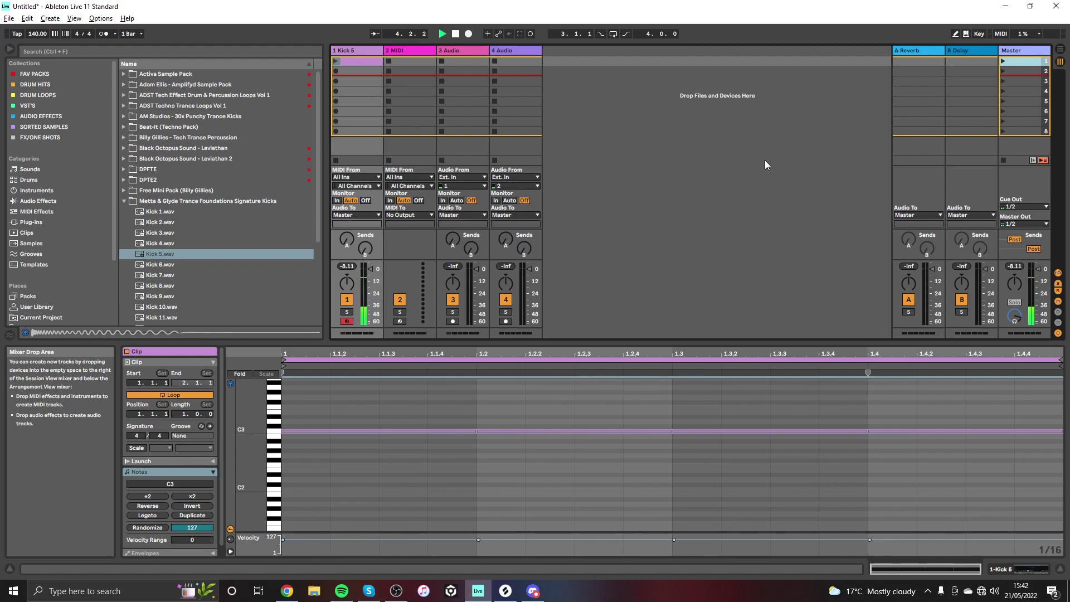
left_click(455, 34)
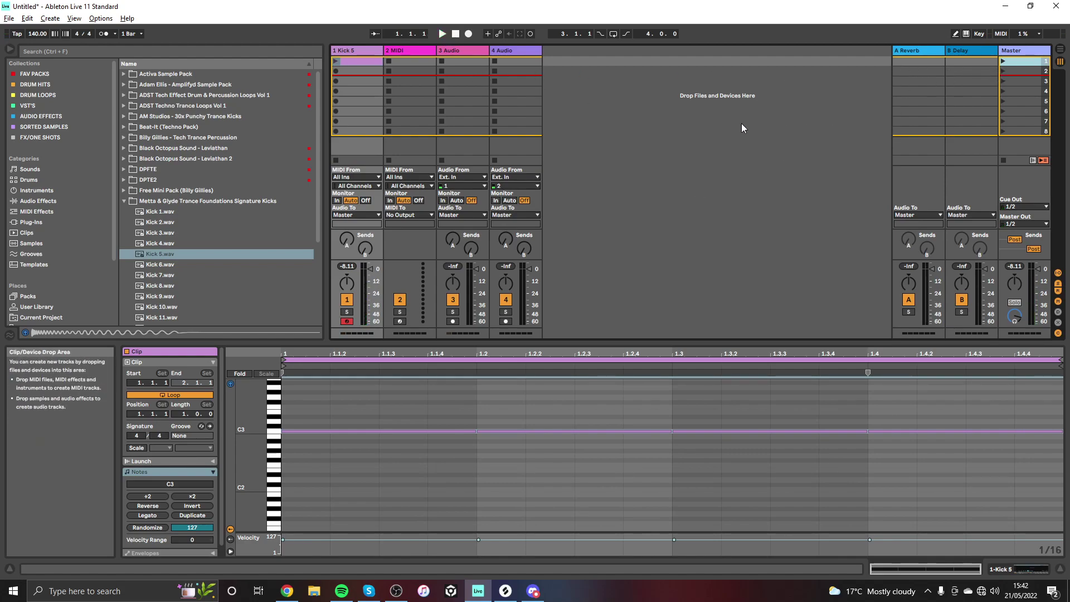
left_click(1003, 61)
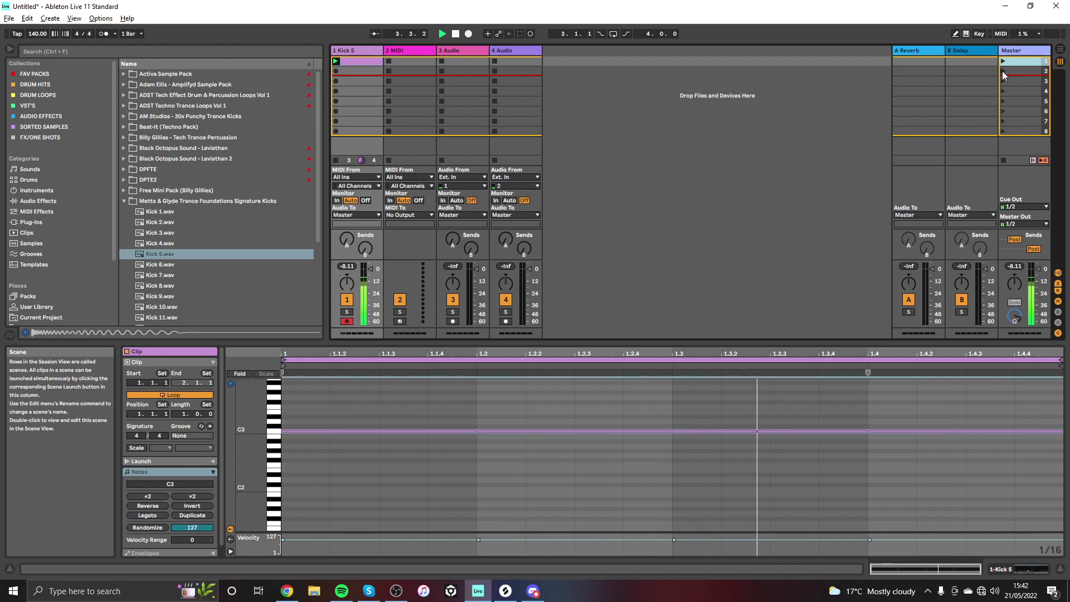
left_click(1003, 74)
left_click(456, 34)
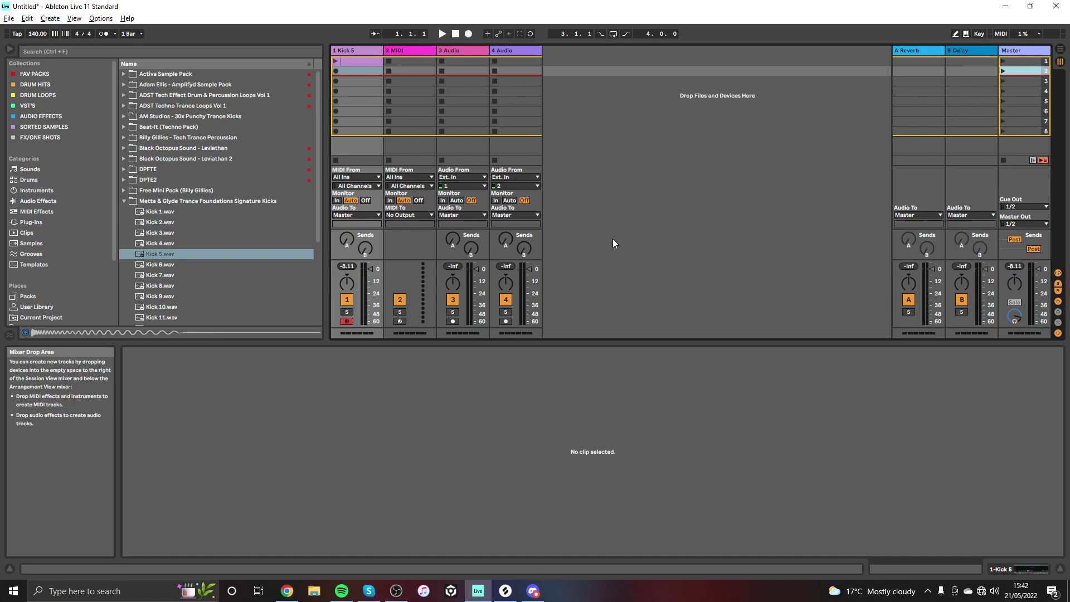
Play the first kick clip on its own and stop all clips from the Master track.
left_click(335, 62)
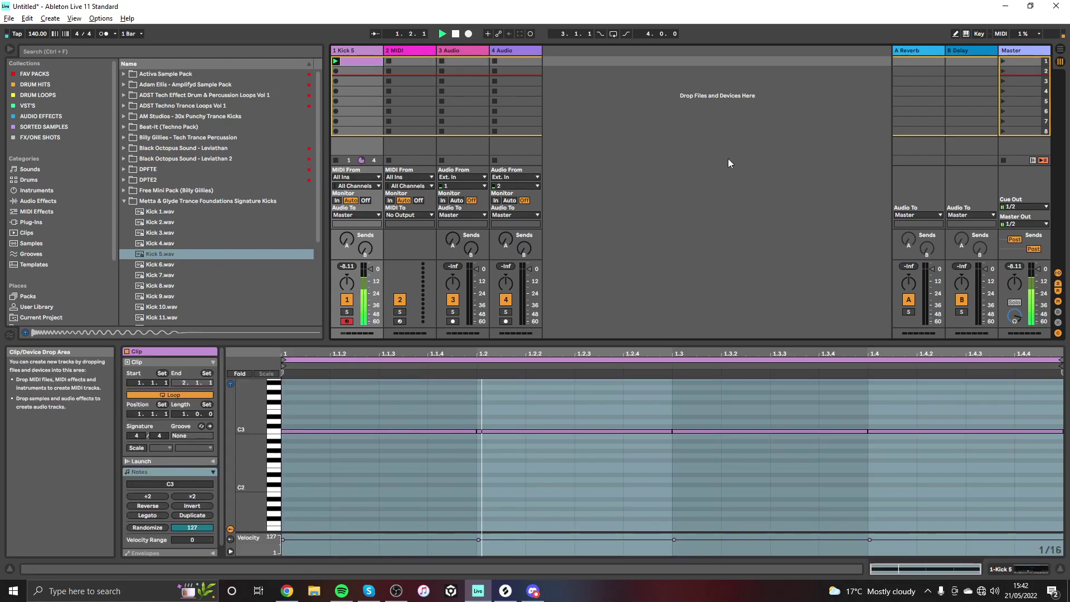
left_click(1002, 159)
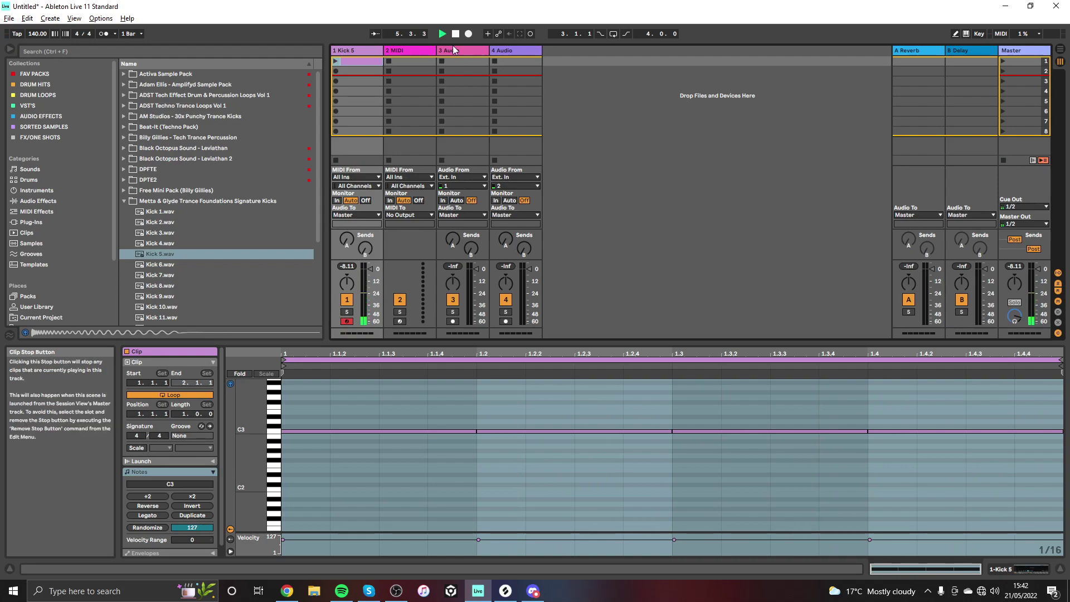
left_click(354, 63)
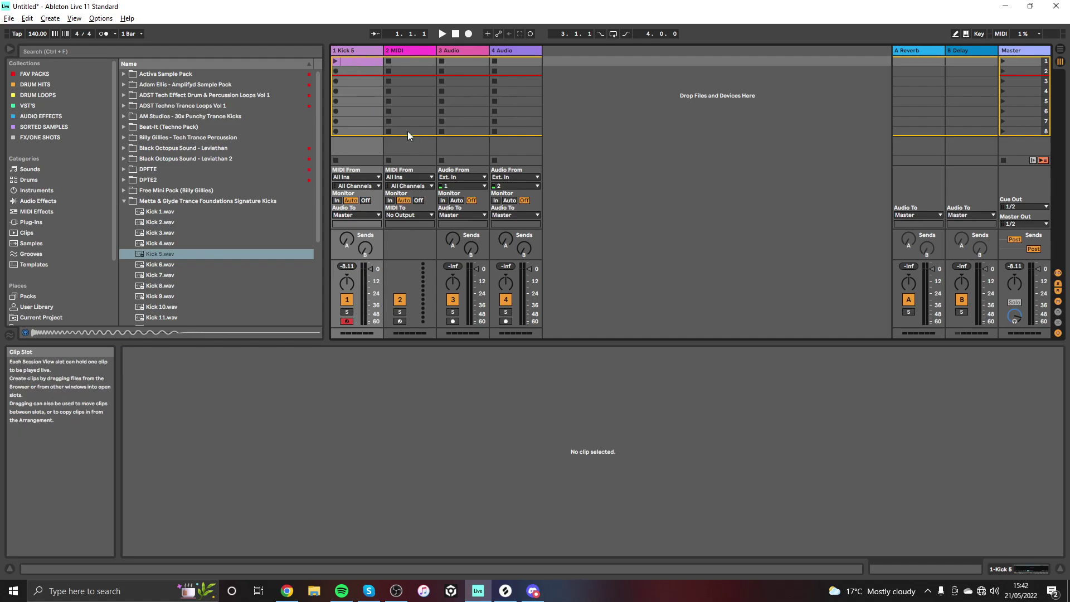
Duplicate the kick clip into slots 2 to 6 and add an extra half-beat C3 note at 1.2.3 in the last copy.
left_click(350, 61)
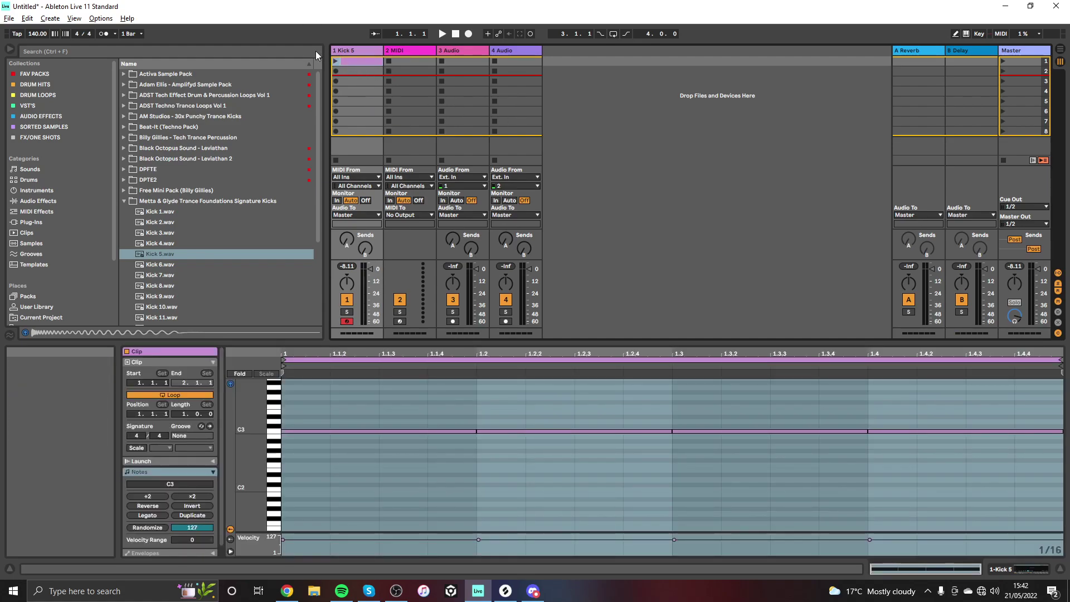
key("ctrl+d")
key("ctrl+d")
key("ctrl+d")
key("ctrl+d")
key("ctrl+d")
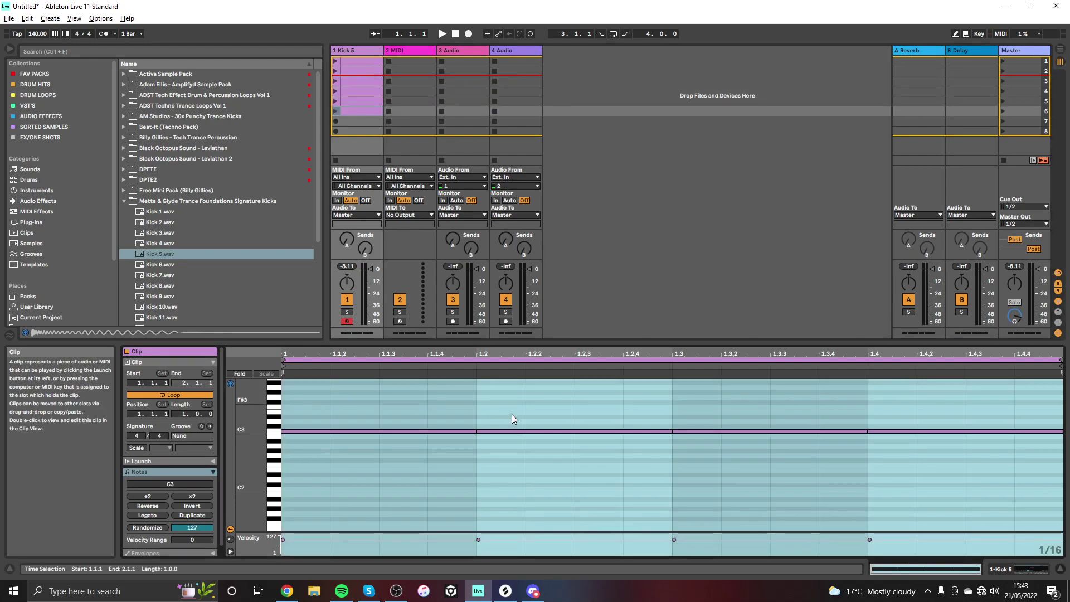
left_click(580, 431)
left_click_drag(671, 431, 627, 435)
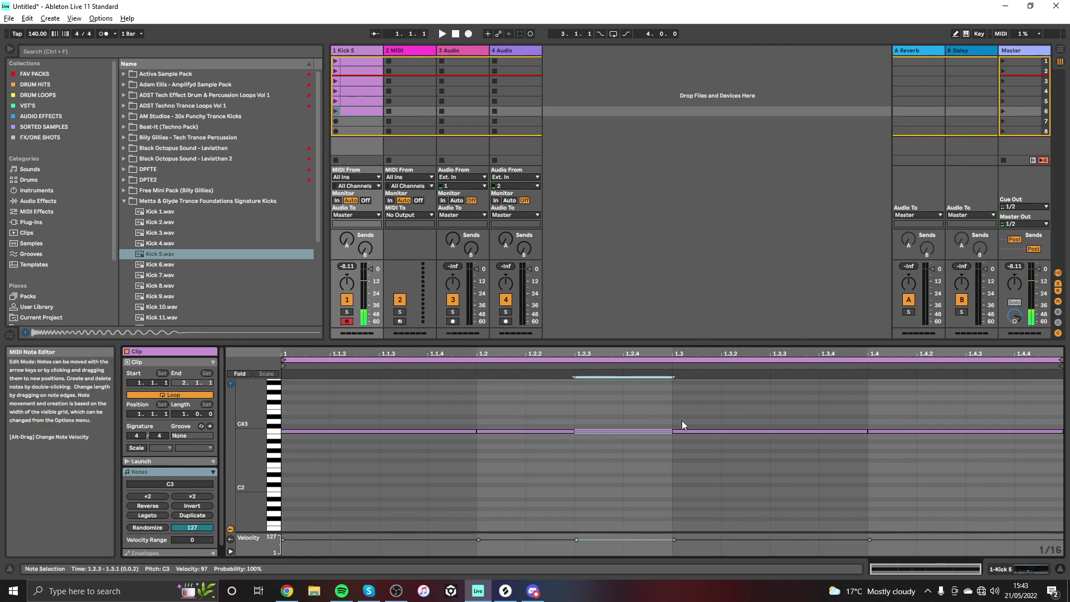
Compare the plain kick clips in slots 5 and 4 with the varied clip in slot 6, and stop playback.
left_click(335, 100)
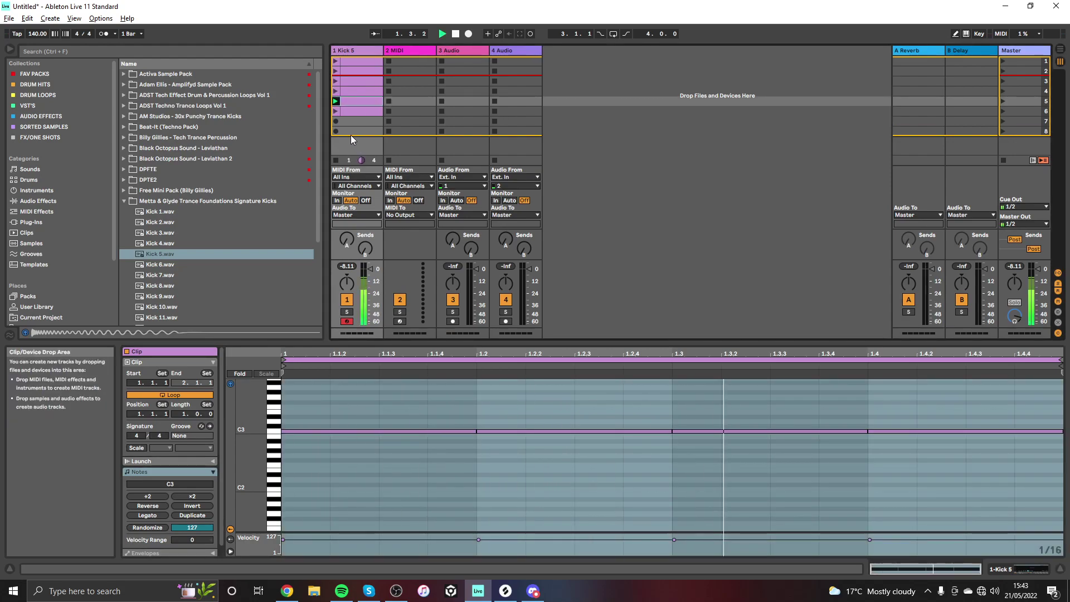
left_click(335, 111)
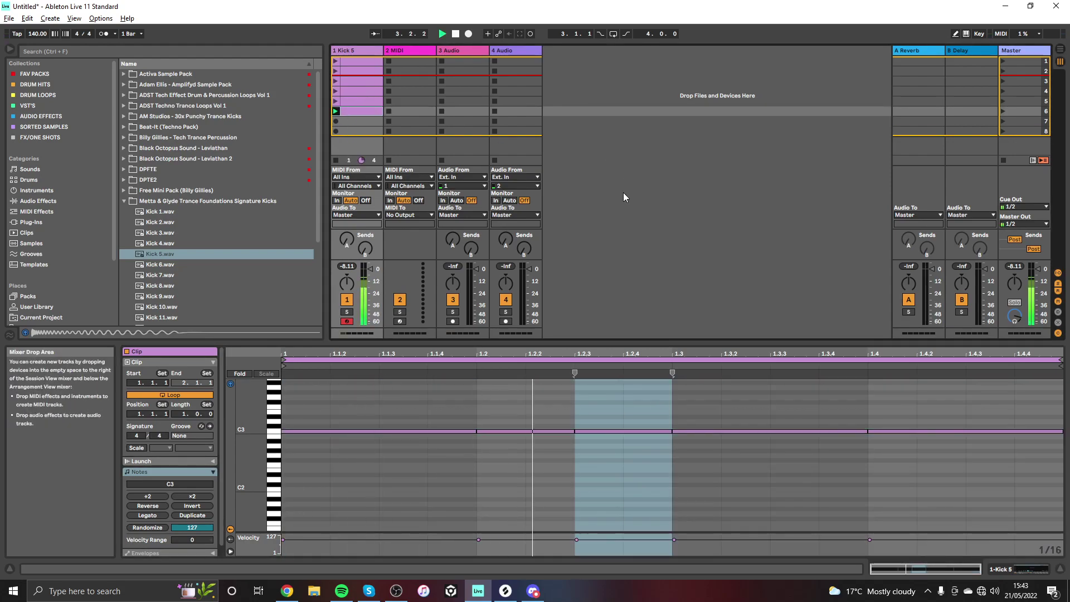
left_click(336, 91)
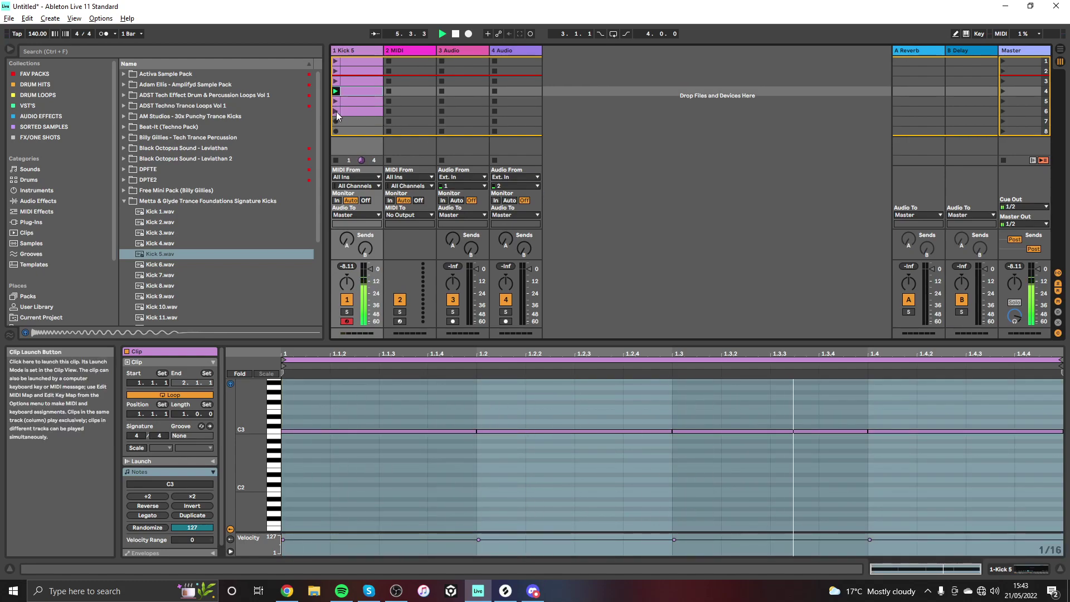
left_click(336, 112)
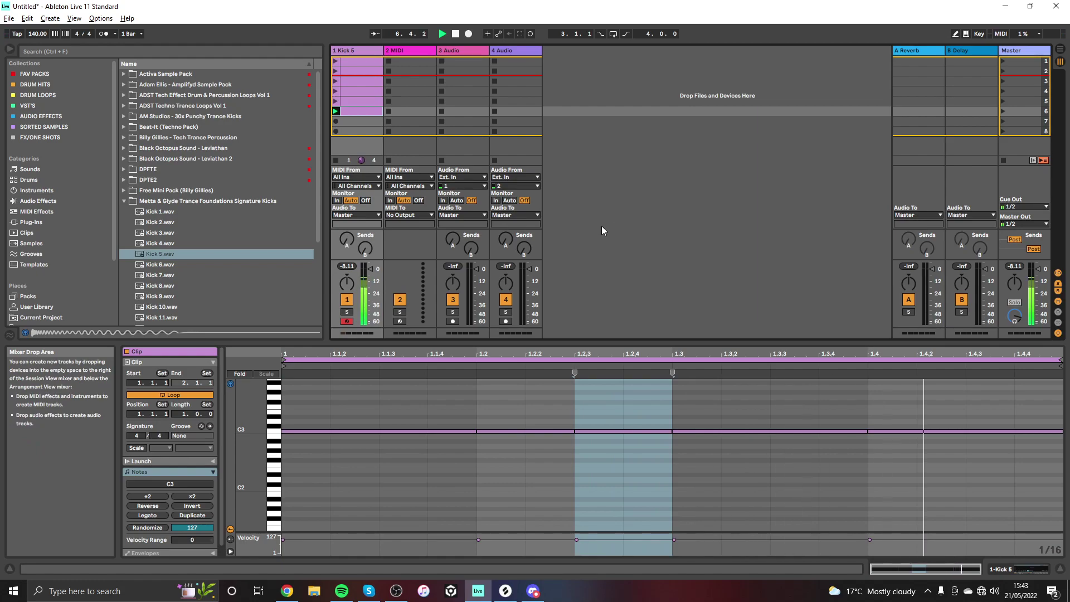
left_click(455, 33)
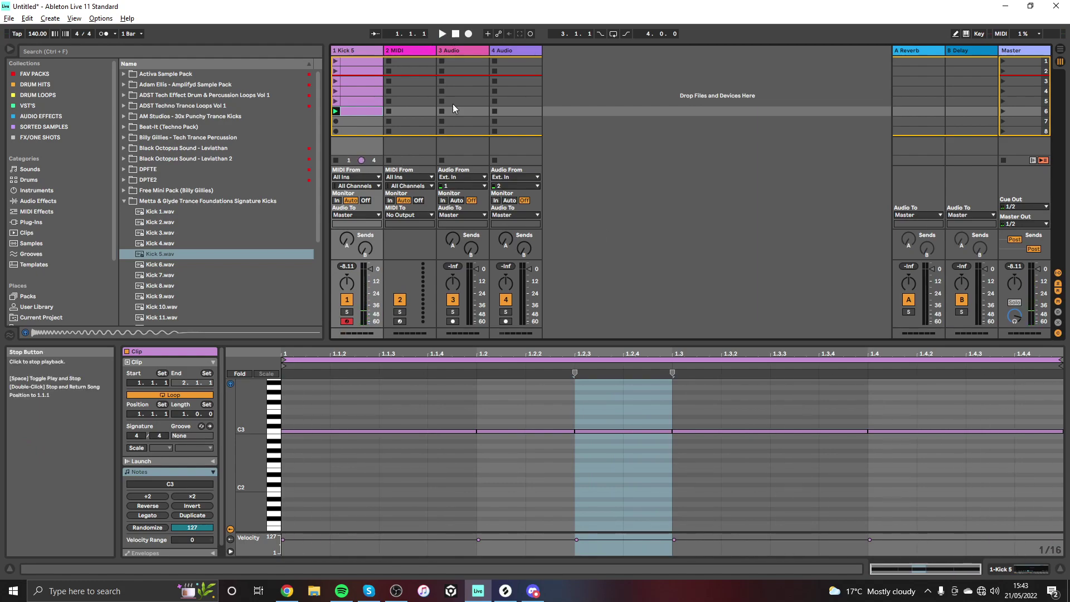
Delete the varied clip in slot 6 and the duplicate clips in slots 2 to 5.
right_click(353, 112)
left_click(362, 142)
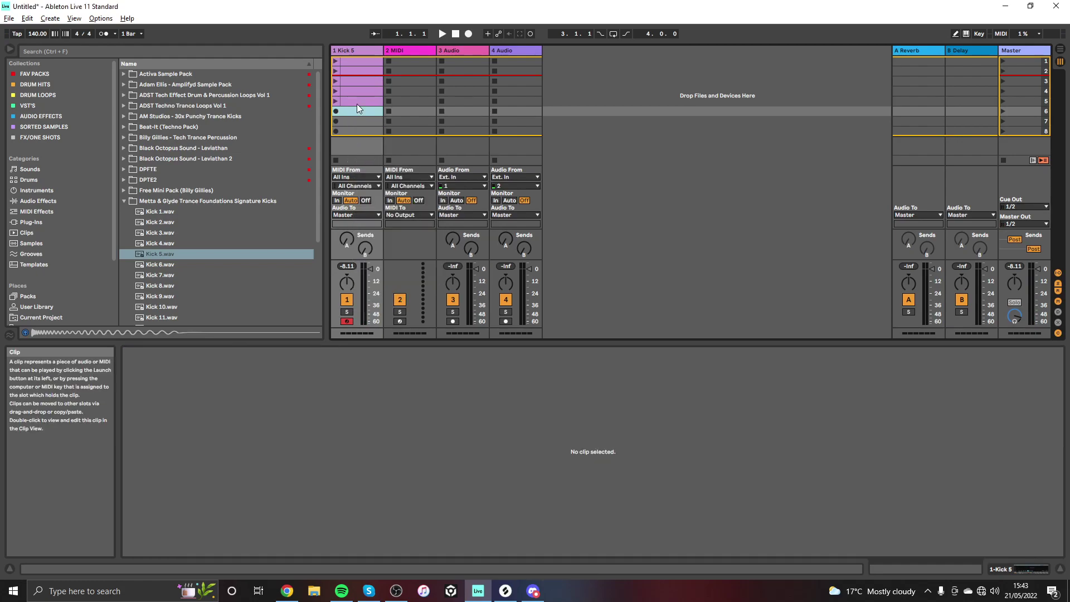
left_click(349, 69)
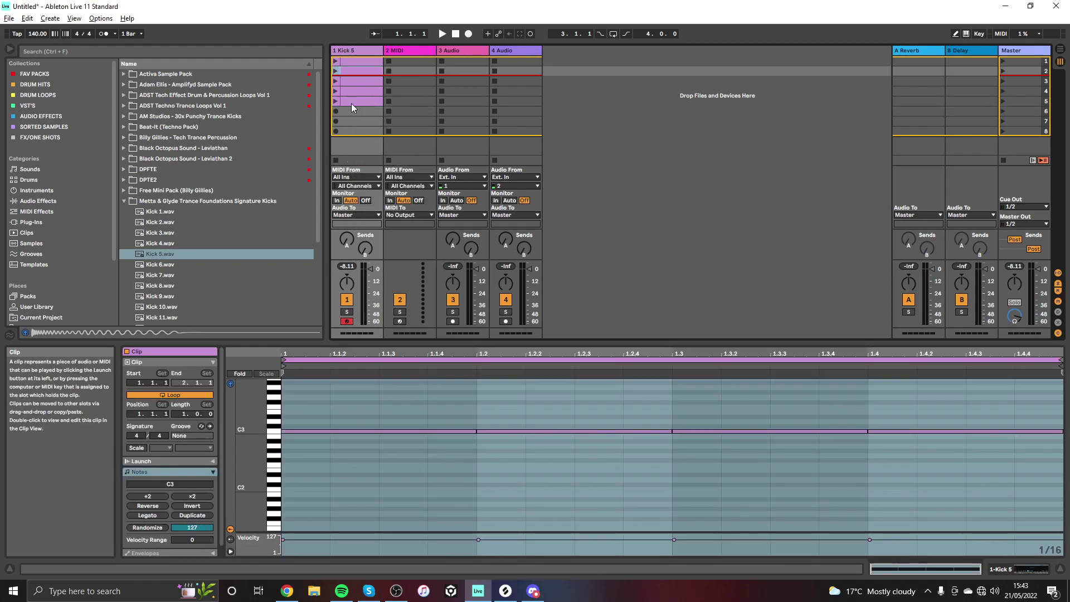
right_click(352, 102)
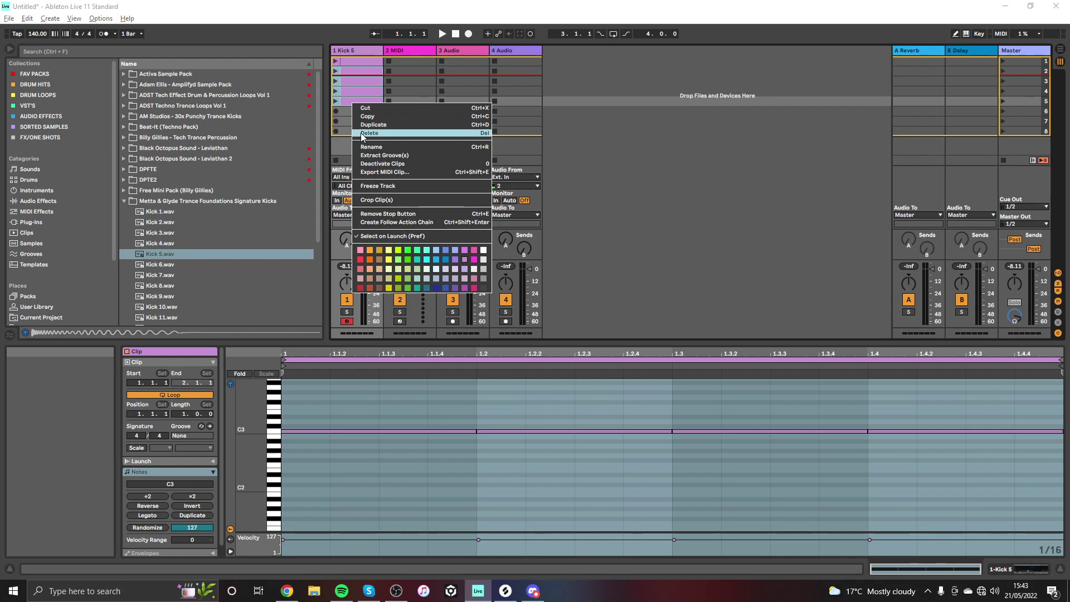
left_click(359, 134)
Place the remaining kick clip from Session View at bar 33 of the Kick 5 track in Arrangement View.
left_click(350, 62)
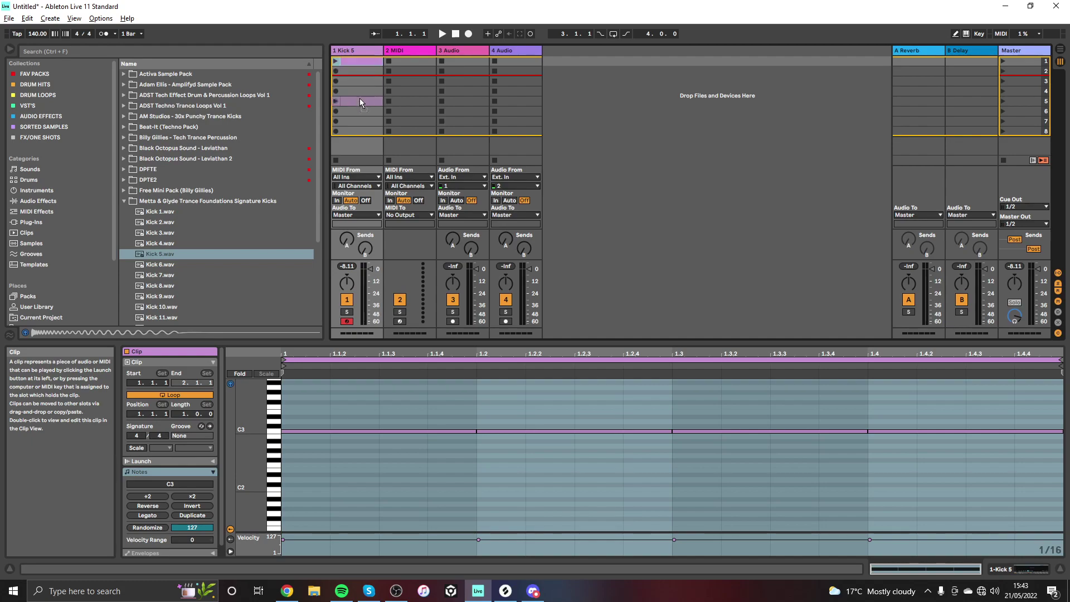
key("Tab")
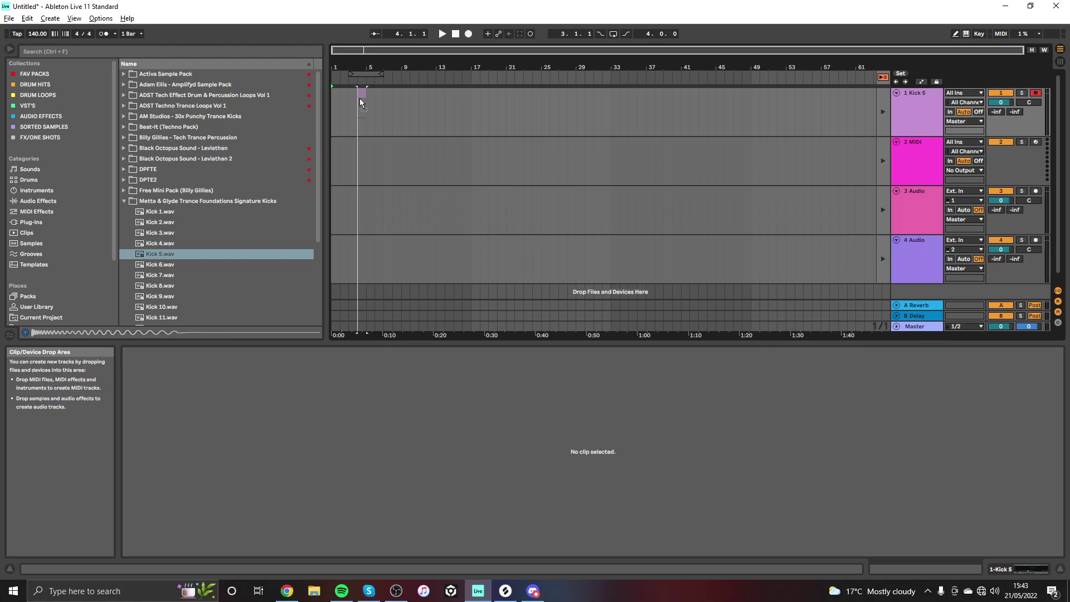
mouse_move(360, 98)
left_mouse_down()
mouse_move(335, 97)
mouse_move(862, 115)
mouse_move(908, 101)
mouse_move(454, 118)
mouse_move(563, 118)
mouse_move(554, 119)
left_mouse_up()
double_click(551, 68)
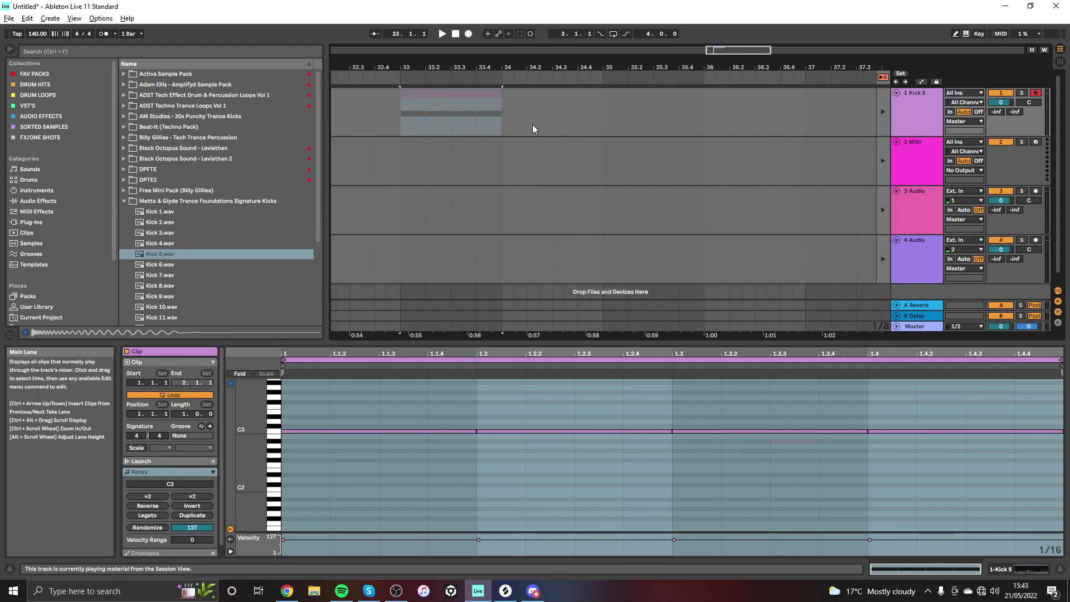
Return playback control to the arrangement, audition the kick clip from bar 33, and stop playback.
left_click(397, 74)
key("space")
left_click(882, 78)
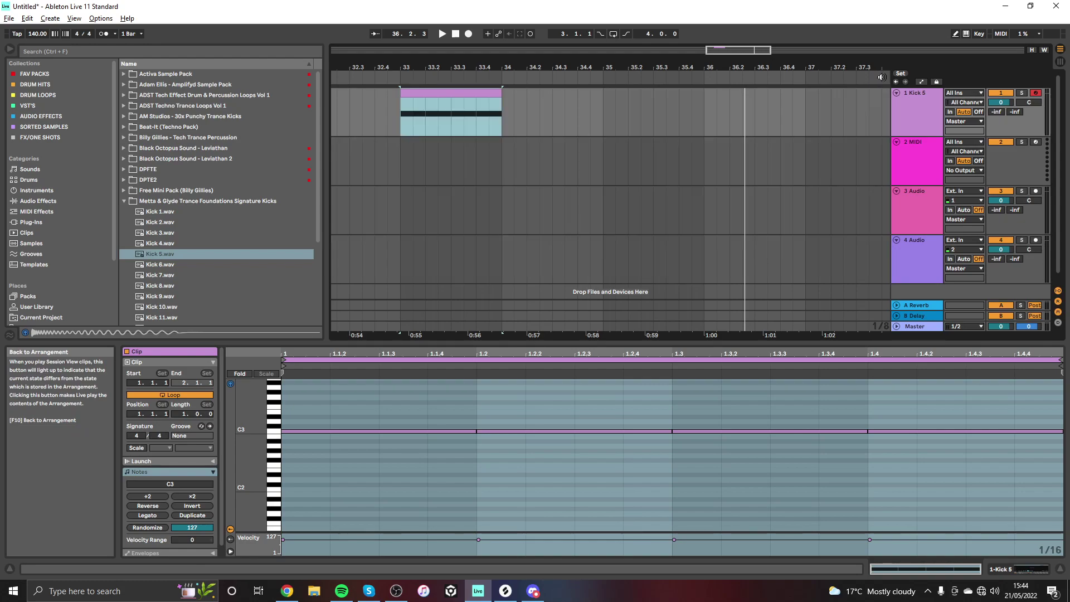
left_click(396, 71)
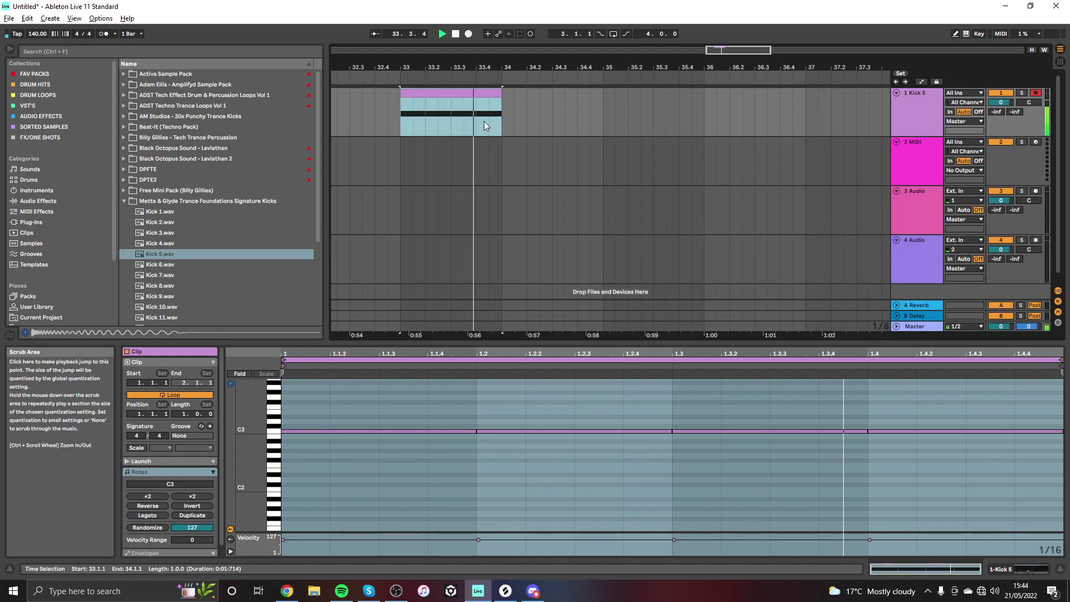
key("space")
left_click(478, 64)
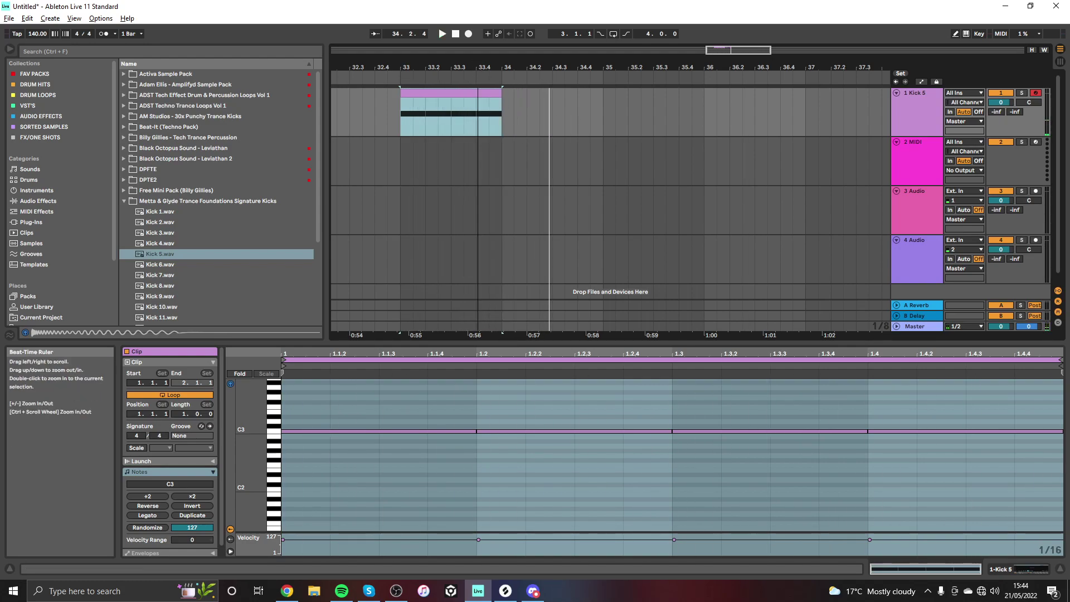
key("minus")
left_click(457, 35)
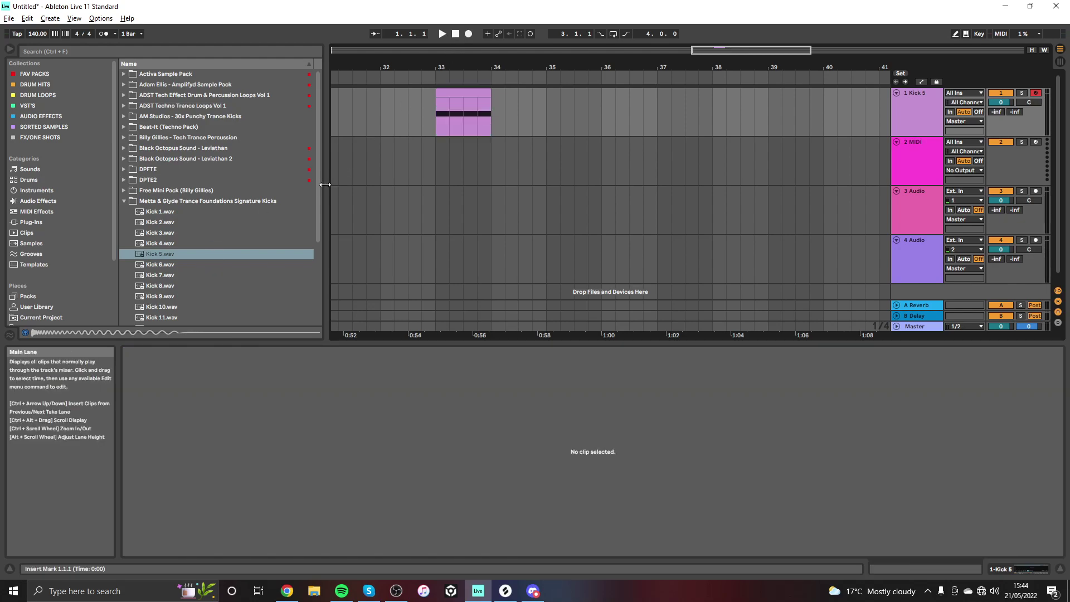
Narrow the browser and extend the kick clip's end in the arrangement from bar 34 to bar 37.
left_click_drag(328, 183, 296, 183)
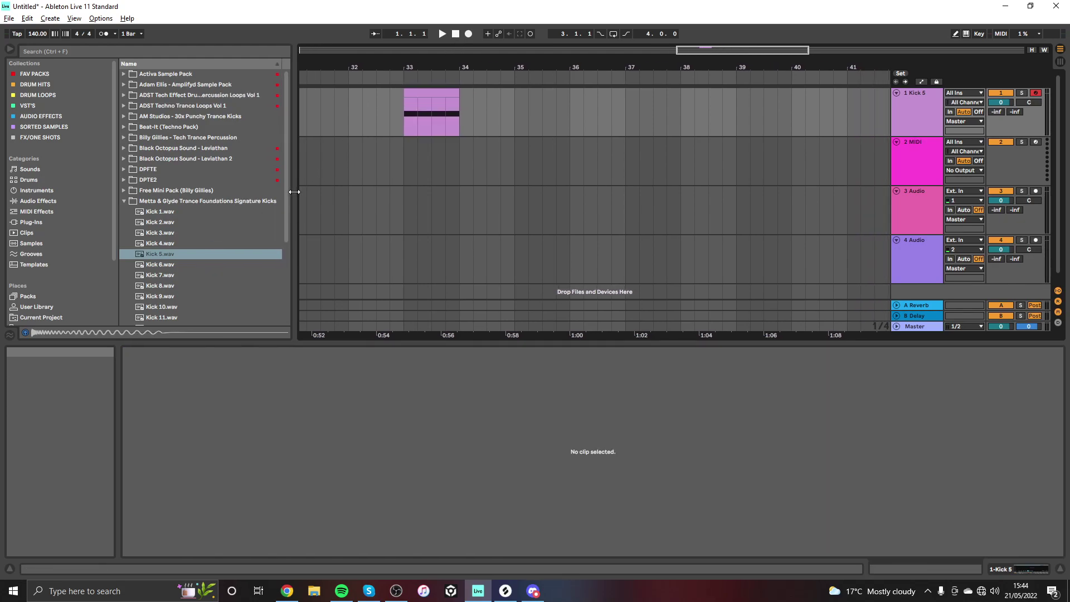
left_click(438, 101)
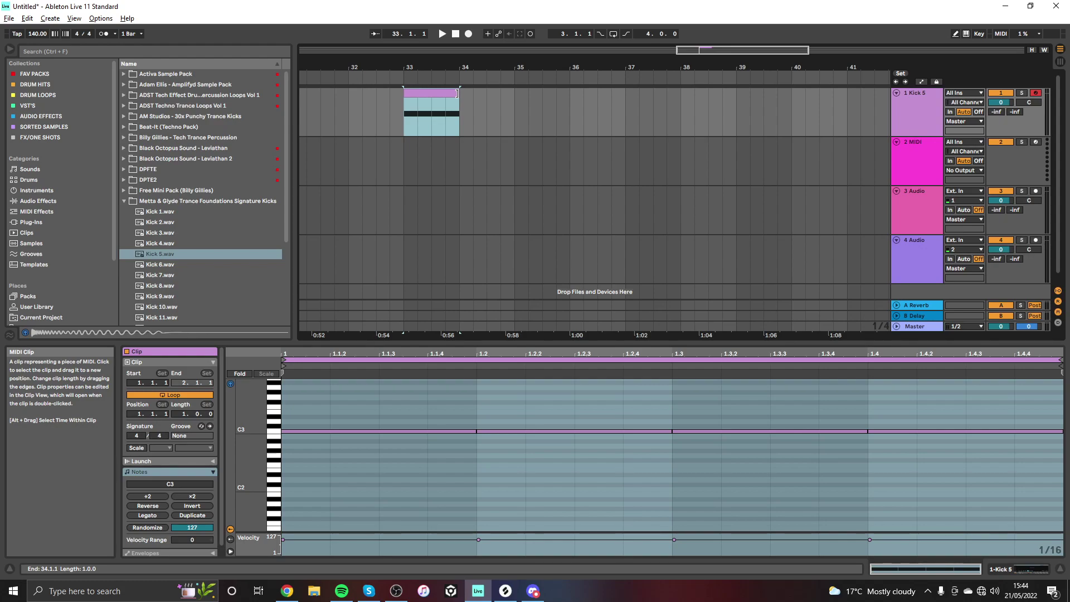
left_click_drag(457, 93, 626, 98)
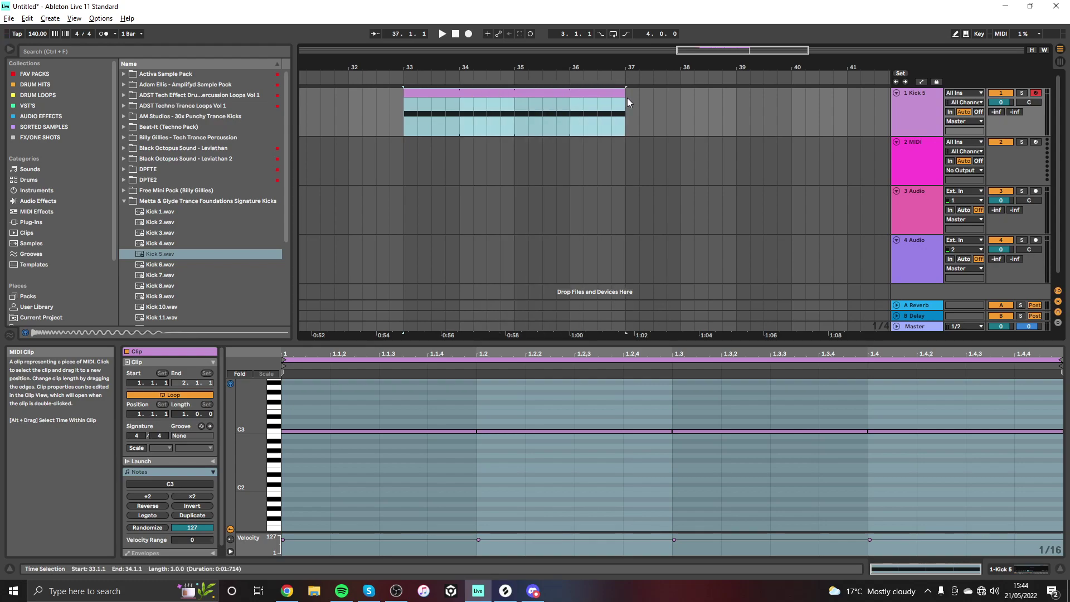
Turn on the arrangement loop and bring its loop region into view.
left_click_drag(572, 66, 572, 36)
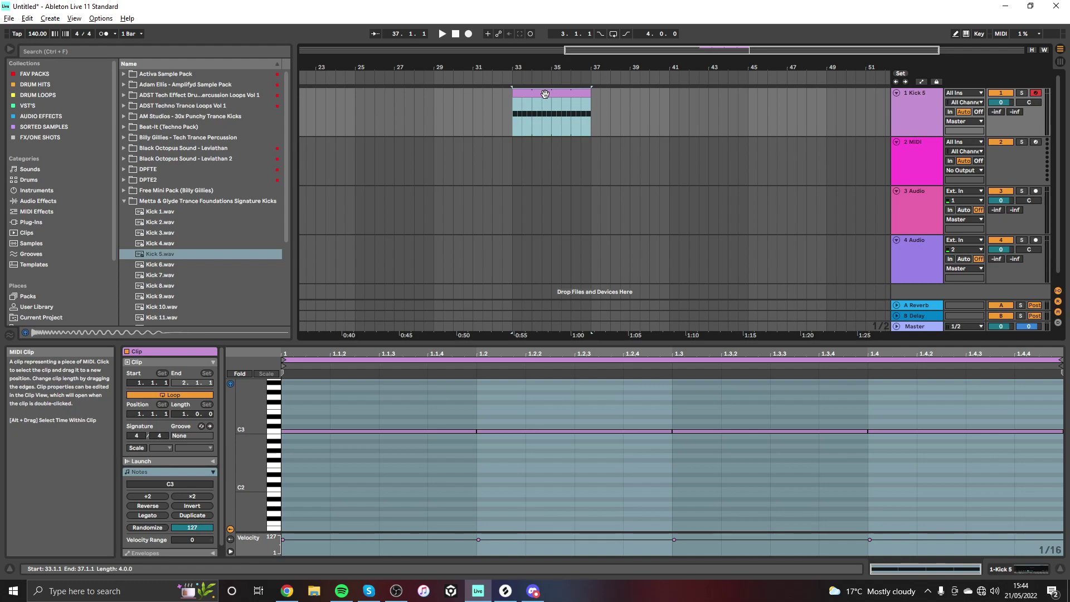
left_click(613, 34)
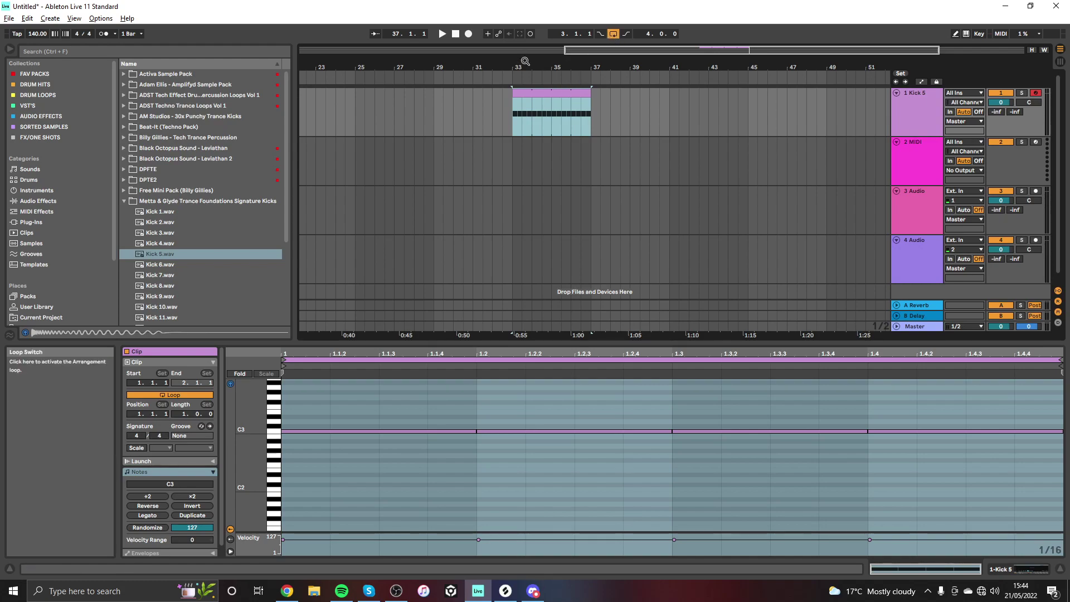
left_click_drag(558, 66, 557, 56)
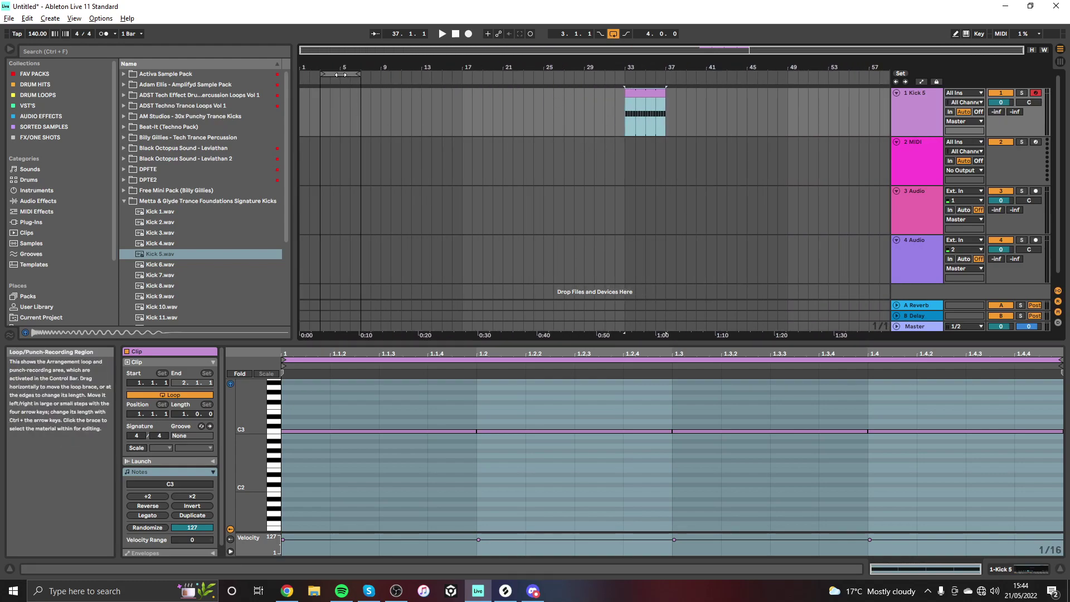
Move the loop region to start at bar 5 and extend it to 12 bars, ending at bar 17.
mouse_move(336, 74)
left_mouse_down()
mouse_move(427, 74)
mouse_move(358, 74)
left_mouse_up()
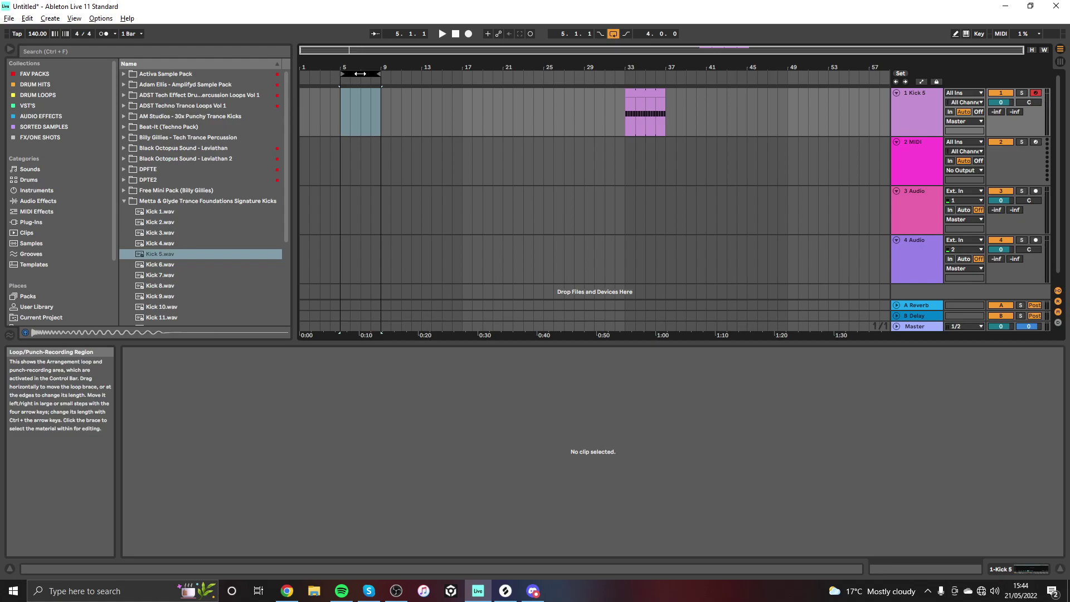
left_click_drag(383, 72, 462, 74)
mouse_move(342, 74)
left_mouse_down()
mouse_move(382, 75)
mouse_move(341, 73)
left_mouse_up()
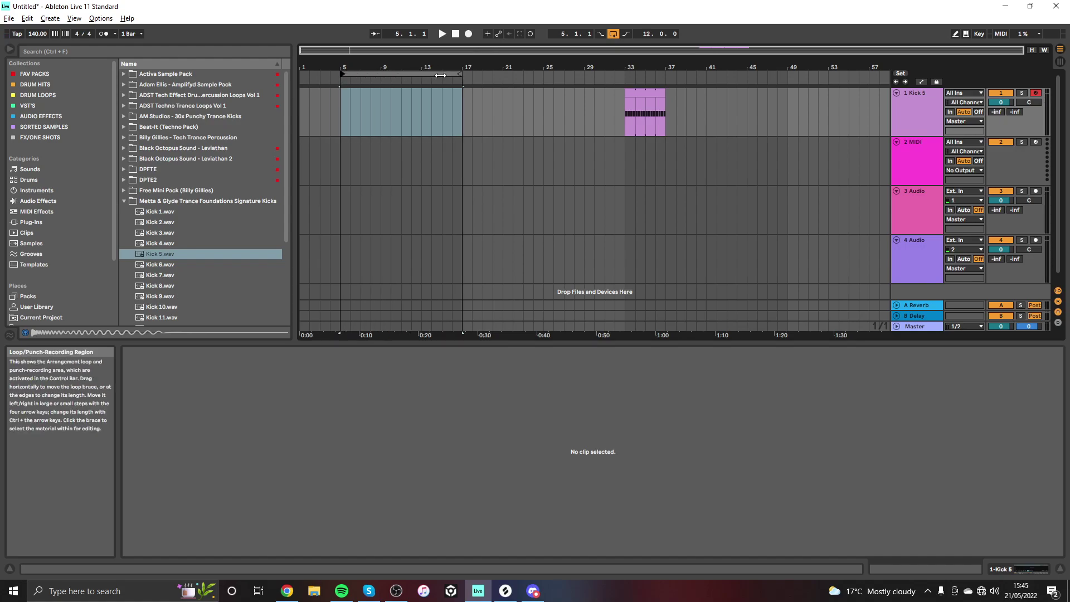
Set the loop region over the kick clip from bar 33 to bar 37, audition the loop, and stop playback.
left_click_drag(457, 72, 666, 109)
left_click(368, 74)
key("space")
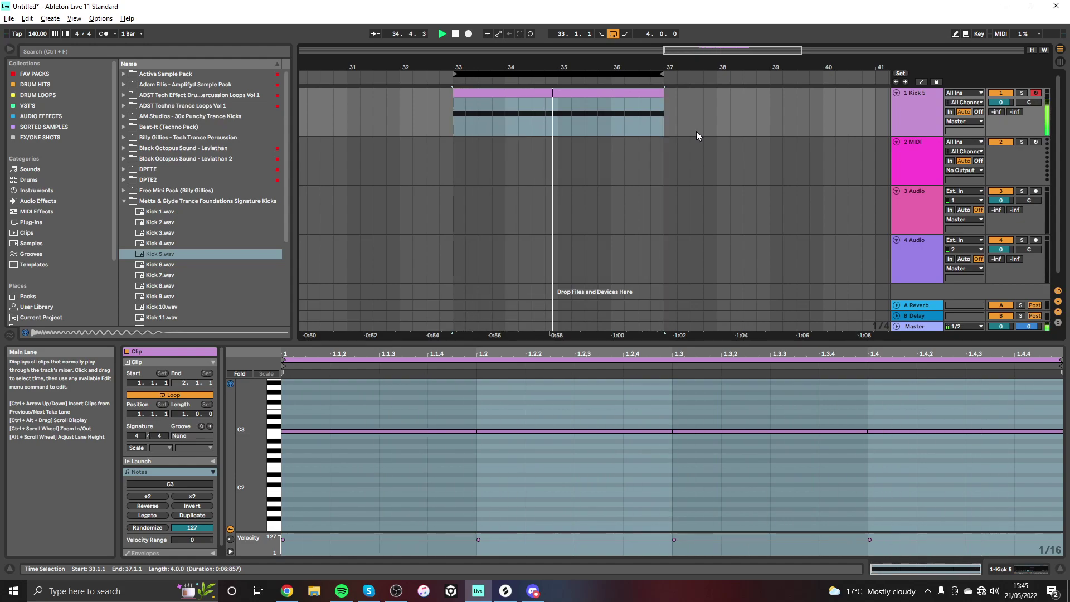
left_click(627, 90)
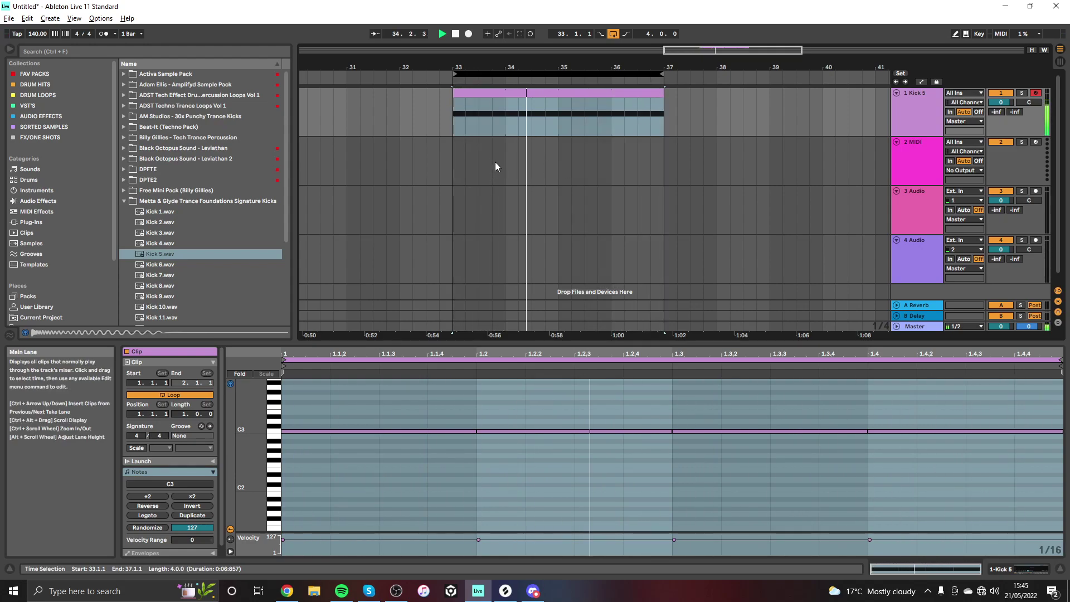
double_click(456, 34)
left_click(530, 93)
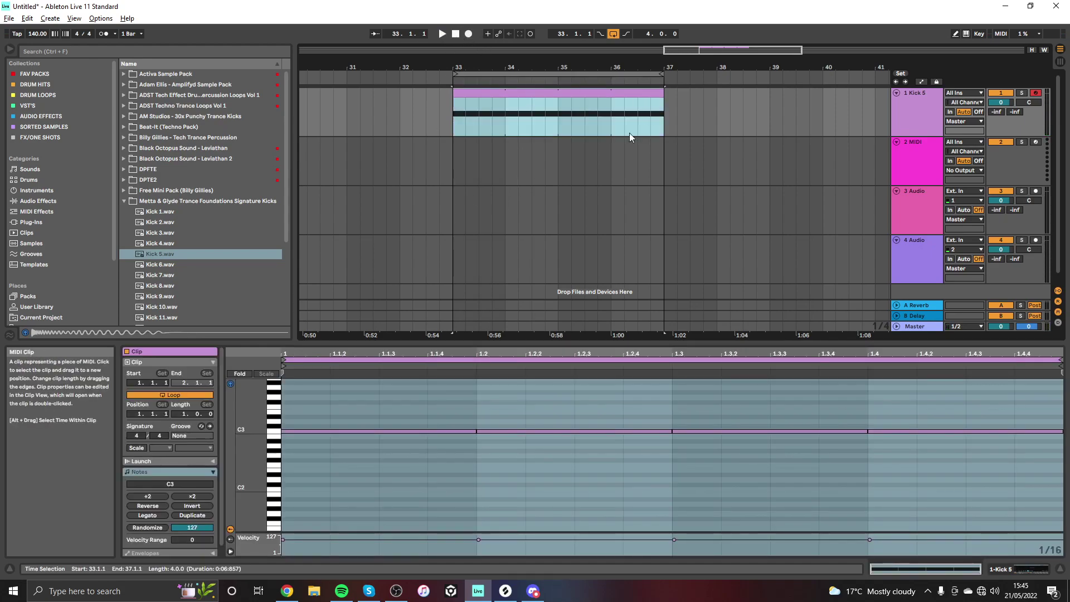
Rename the Kick 5 track as Kick in Session View.
left_click(915, 93)
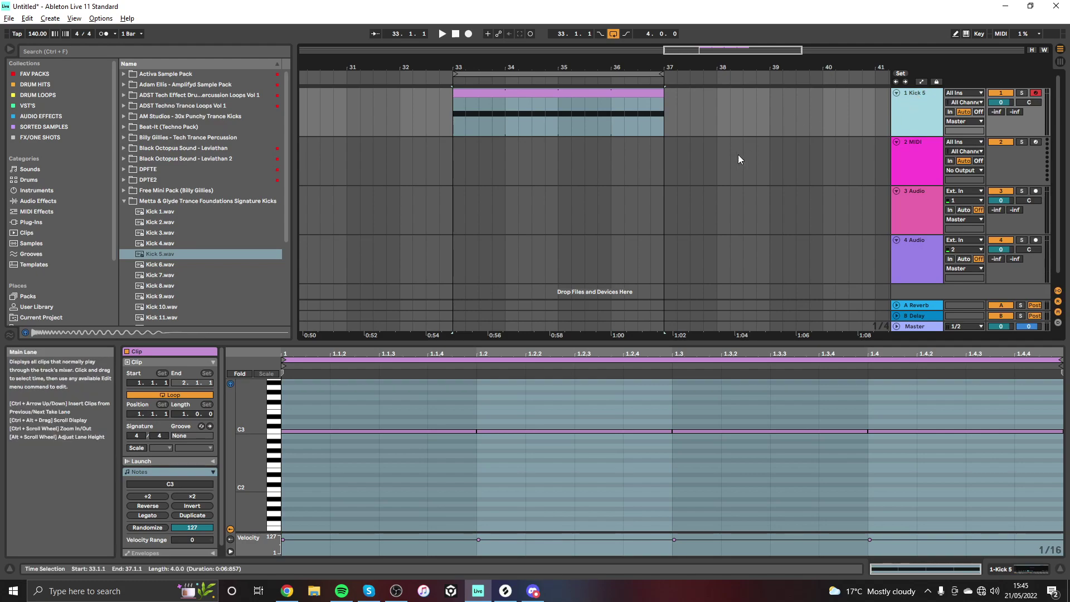
key("Tab")
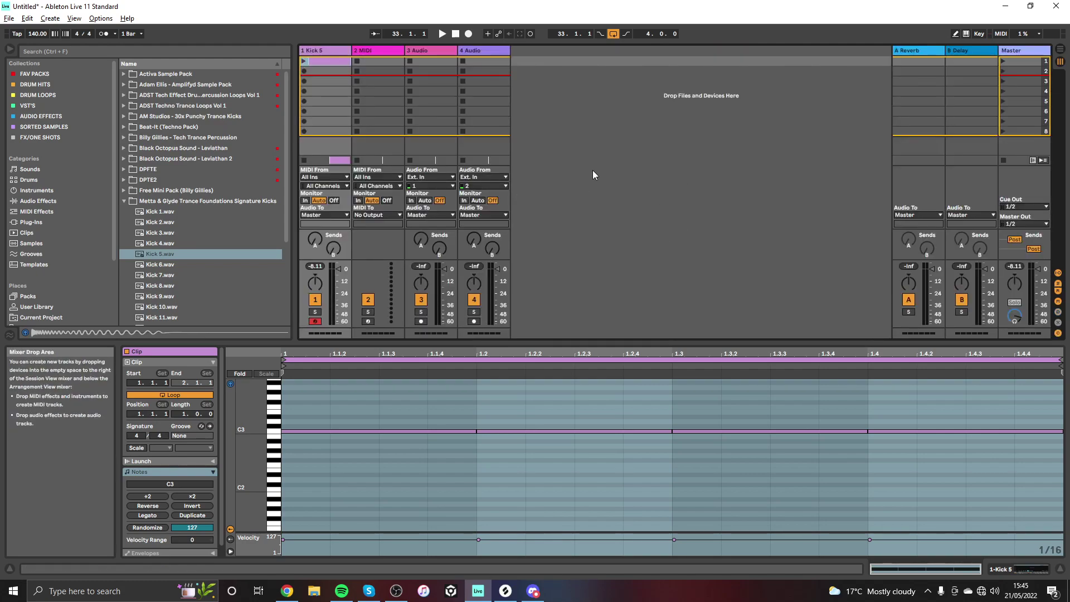
right_click(316, 51)
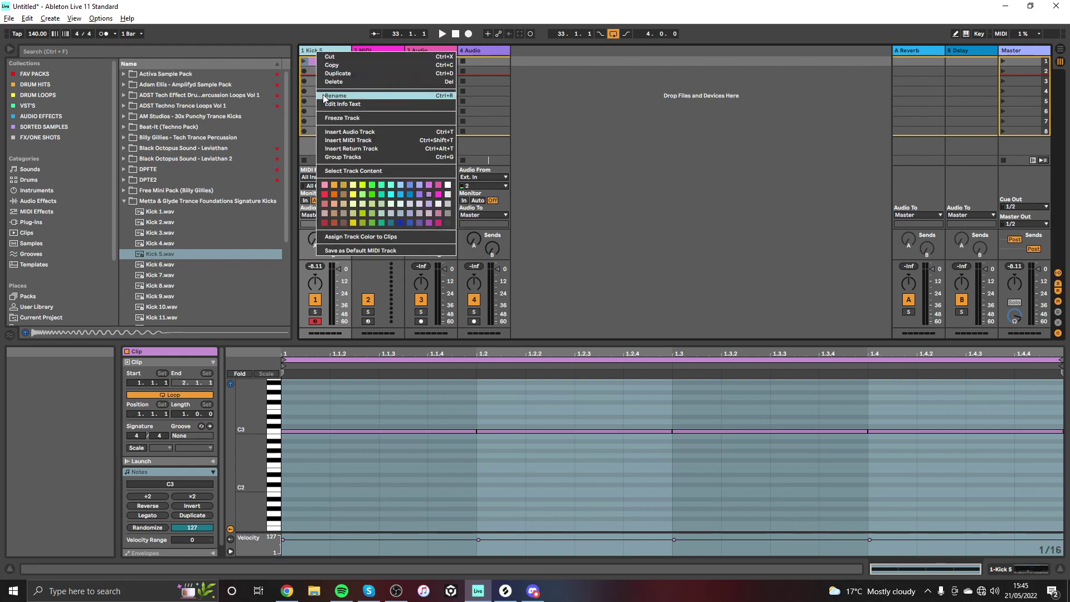
left_click(314, 50)
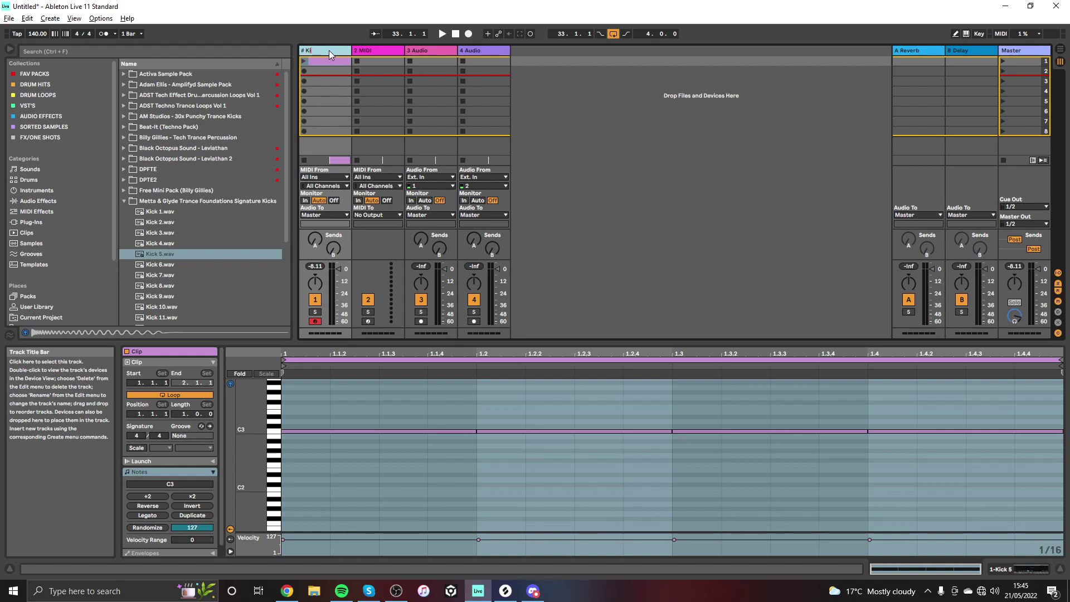
key("Return")
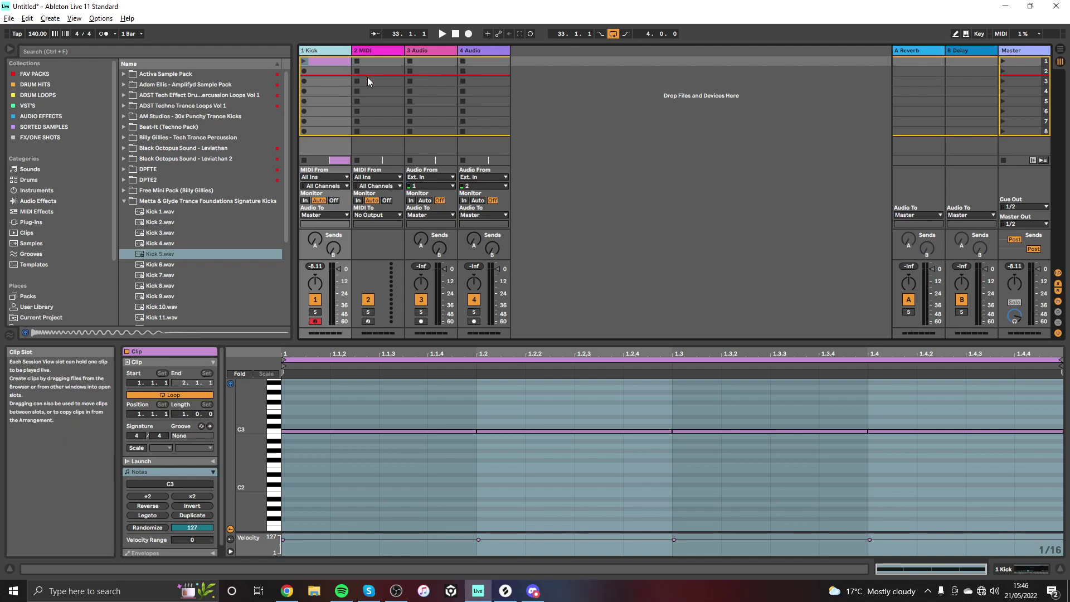
Move the Kick track after the MIDI track and return it to the first position.
left_click_drag(314, 51, 398, 52)
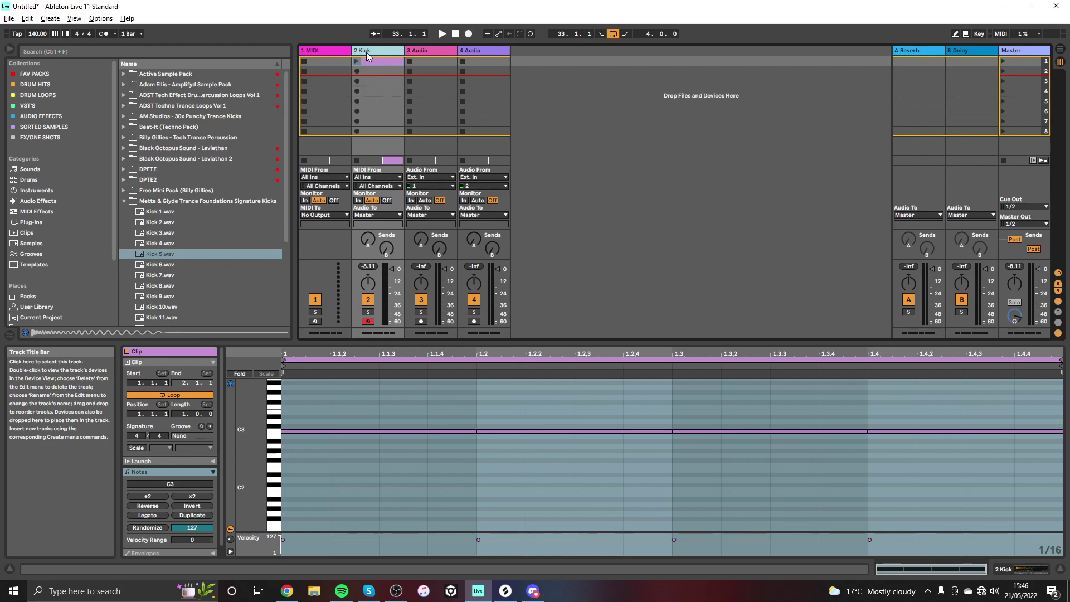
left_click_drag(365, 51, 305, 51)
Deselect the kick clip and shrink the clip detail area to give the session mixer more height.
left_click(527, 133)
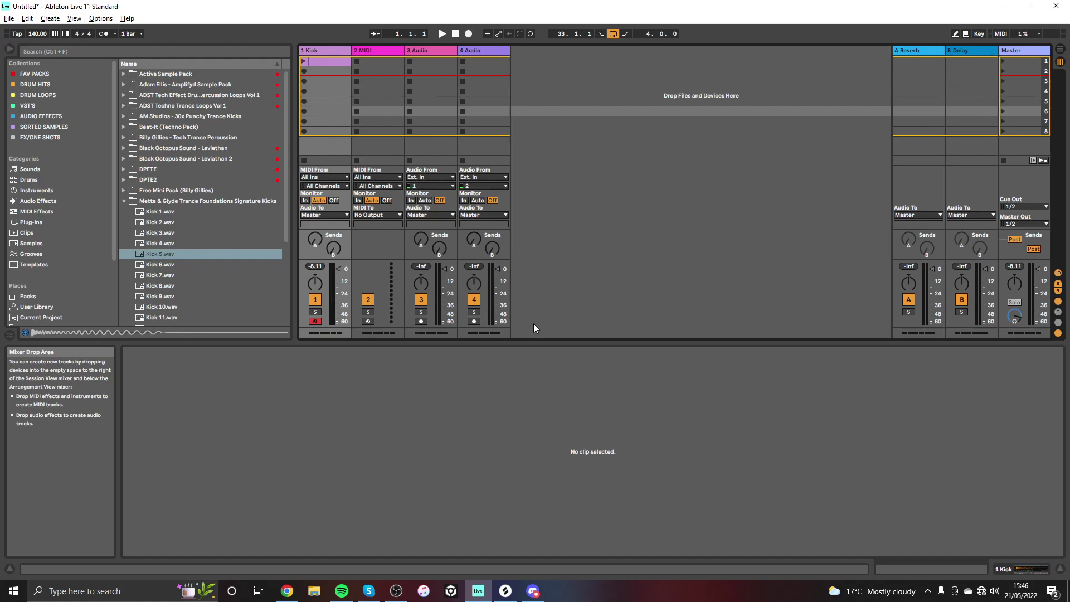
left_click_drag(549, 341, 559, 470)
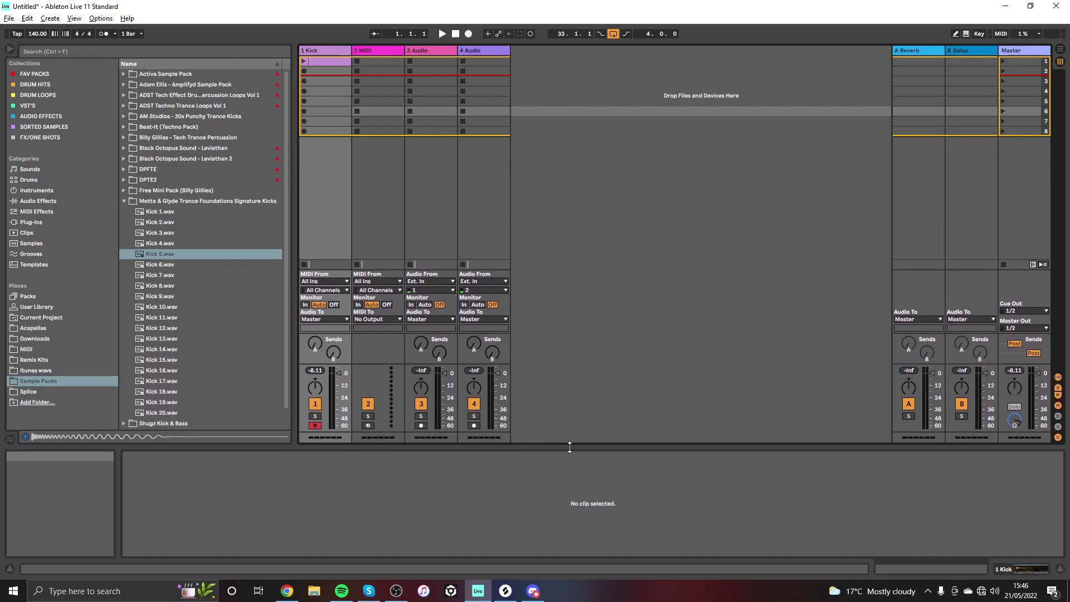